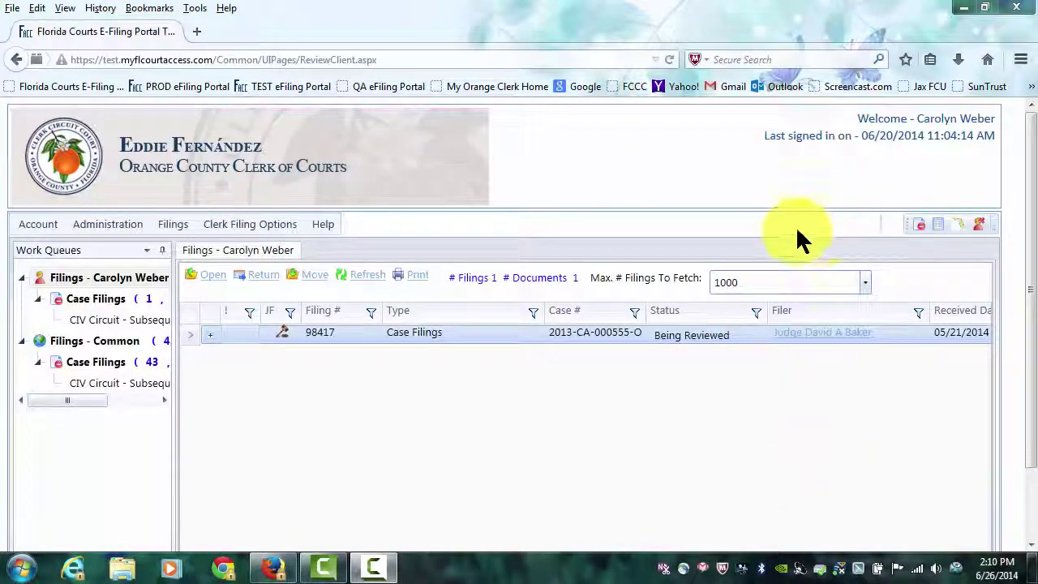
From the Clerk Filing Options menu, start a new Notice of Appeal form.
{"action": "left_click", "coordinate": [243, 227]}
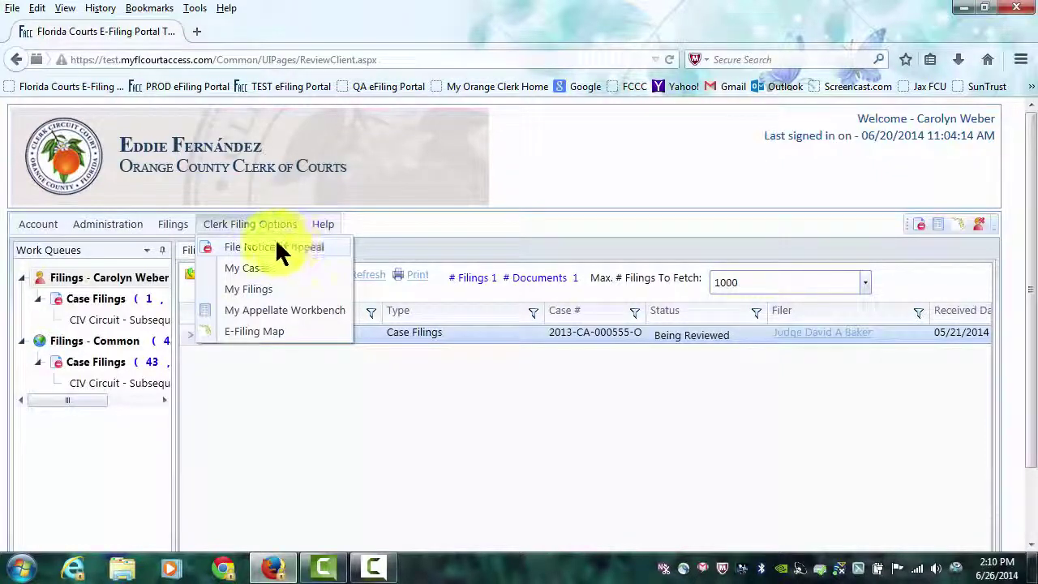
{"action": "left_click", "coordinate": [917, 224]}
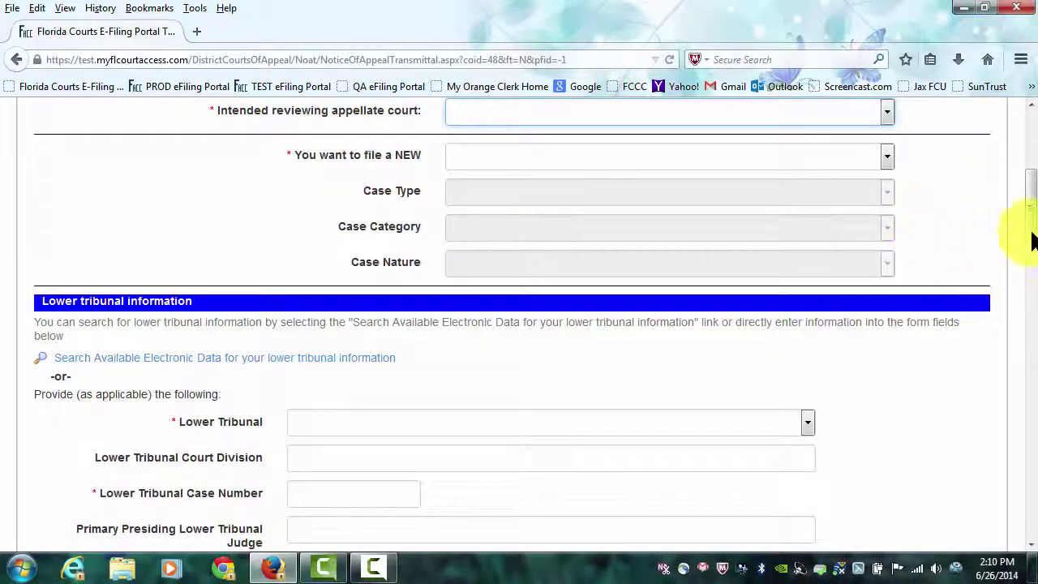
Collapse the news panel and choose Second District Court of Appeal as the reviewing court.
{"action": "left_click_drag", "start_coordinate": [1031, 229], "coordinate": [1032, 158]}
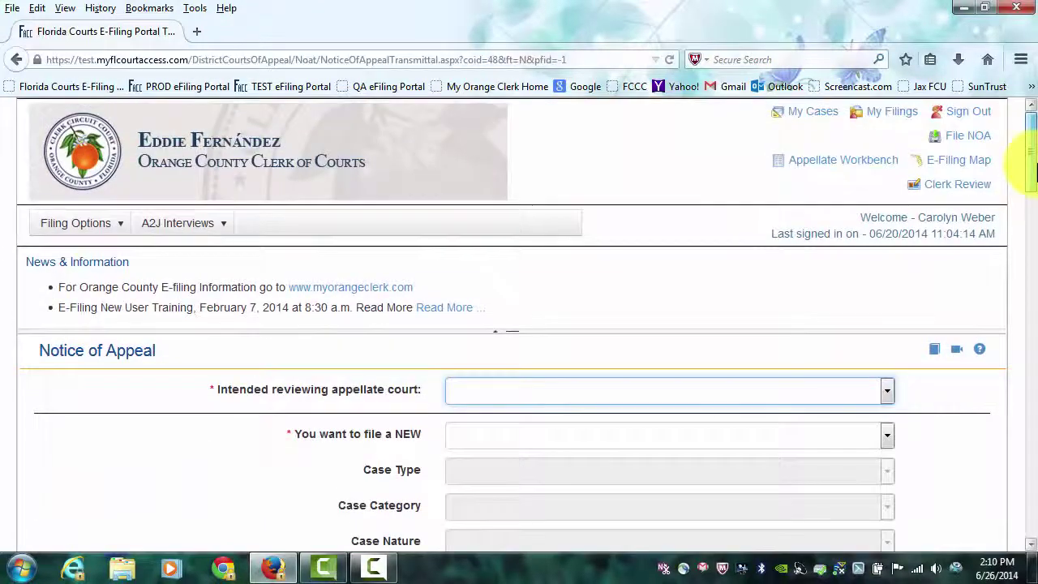
{"action": "left_click", "coordinate": [494, 331]}
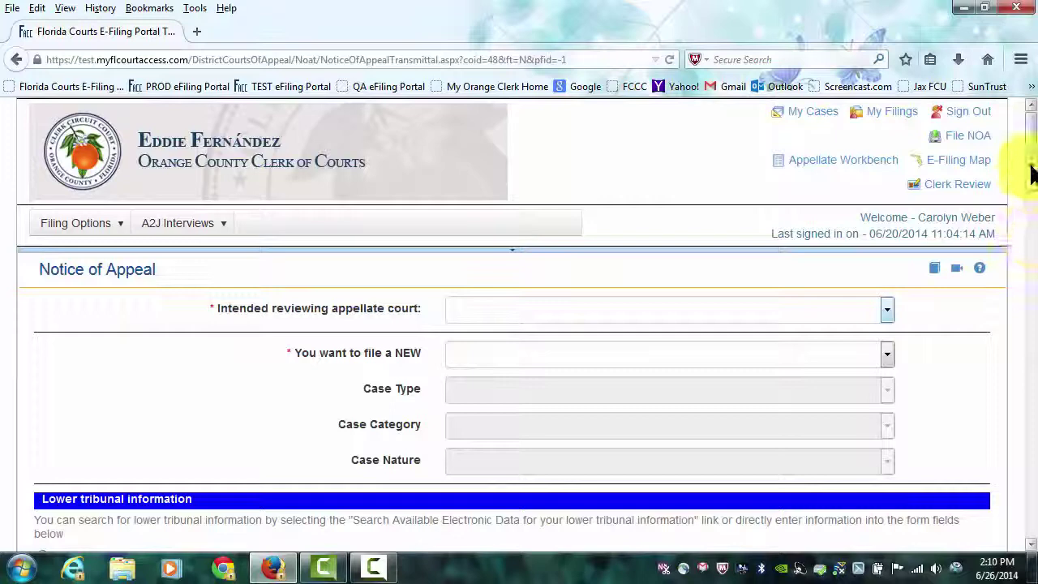
{"action": "left_click_drag", "start_coordinate": [1028, 173], "coordinate": [1033, 203]}
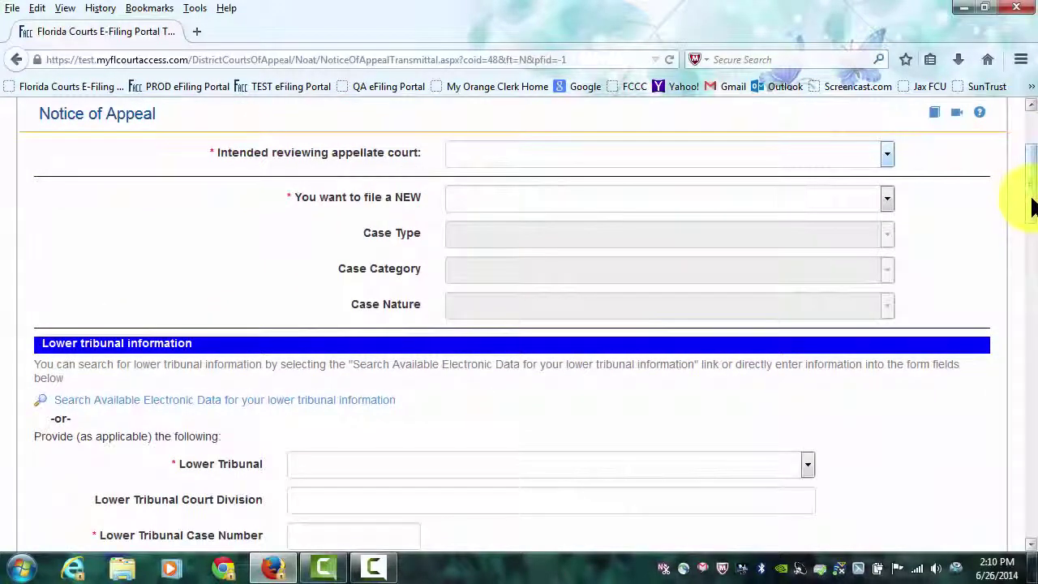
{"action": "left_click", "coordinate": [887, 152]}
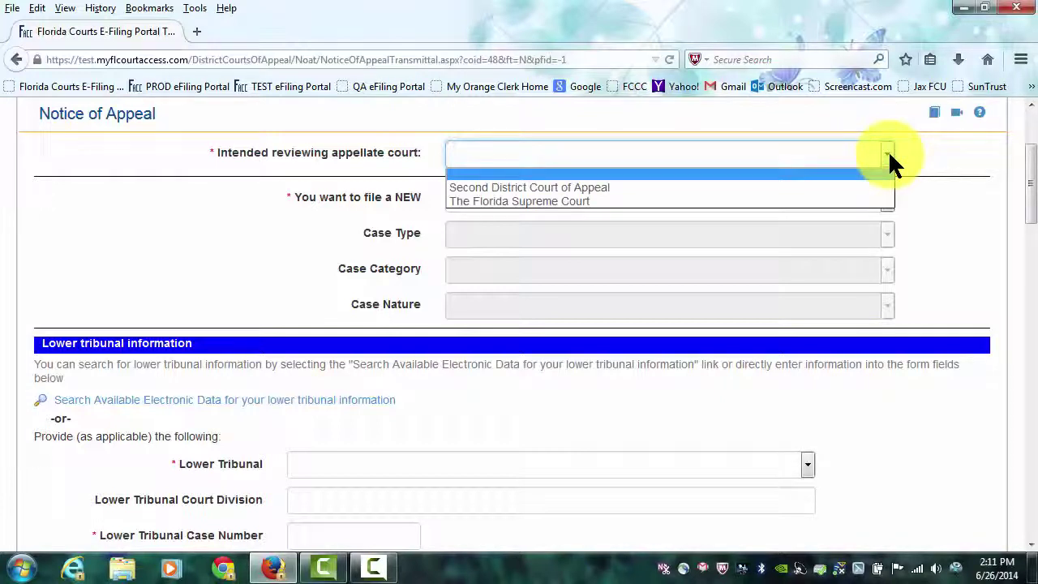
{"action": "left_click", "coordinate": [569, 187]}
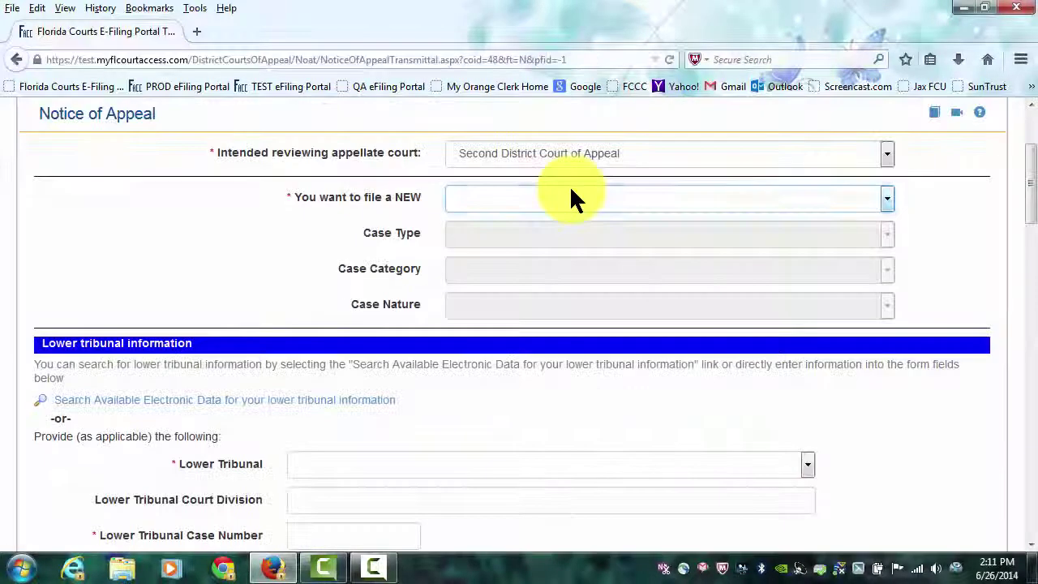
Set filing kind APPEAL, case type REGARDING CRIMINAL MATTERS, category 3.800 and nature FINAL.
{"action": "left_click", "coordinate": [885, 197]}
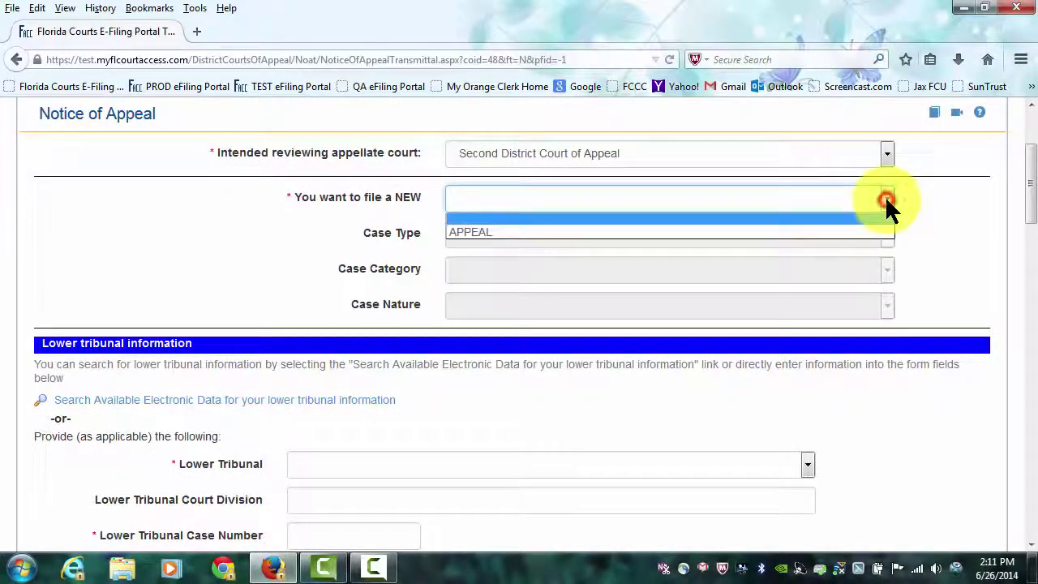
{"action": "left_click", "coordinate": [501, 231]}
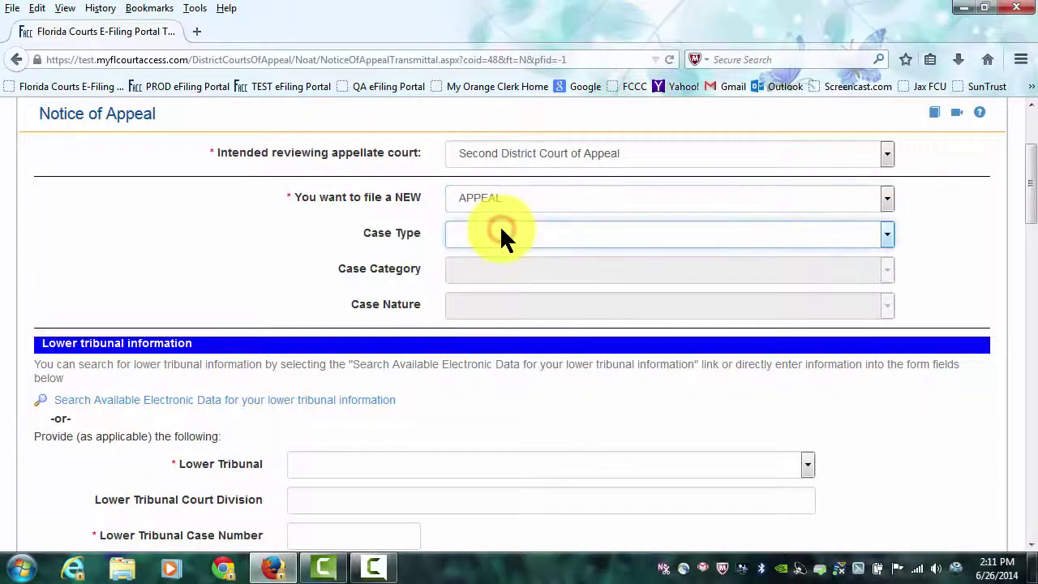
{"action": "left_click", "coordinate": [596, 233]}
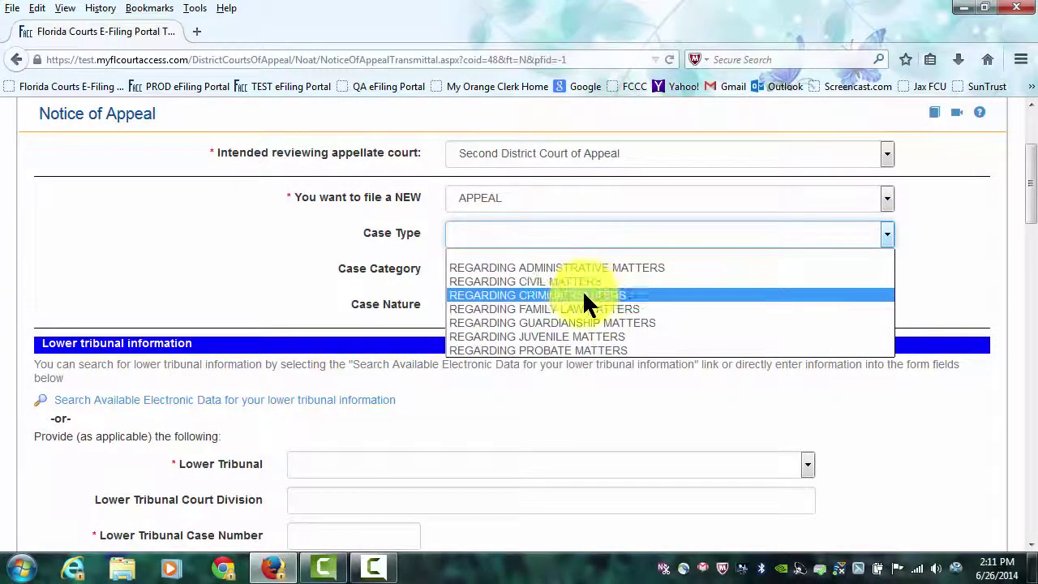
{"action": "left_click", "coordinate": [582, 293]}
{"action": "left_click", "coordinate": [575, 269]}
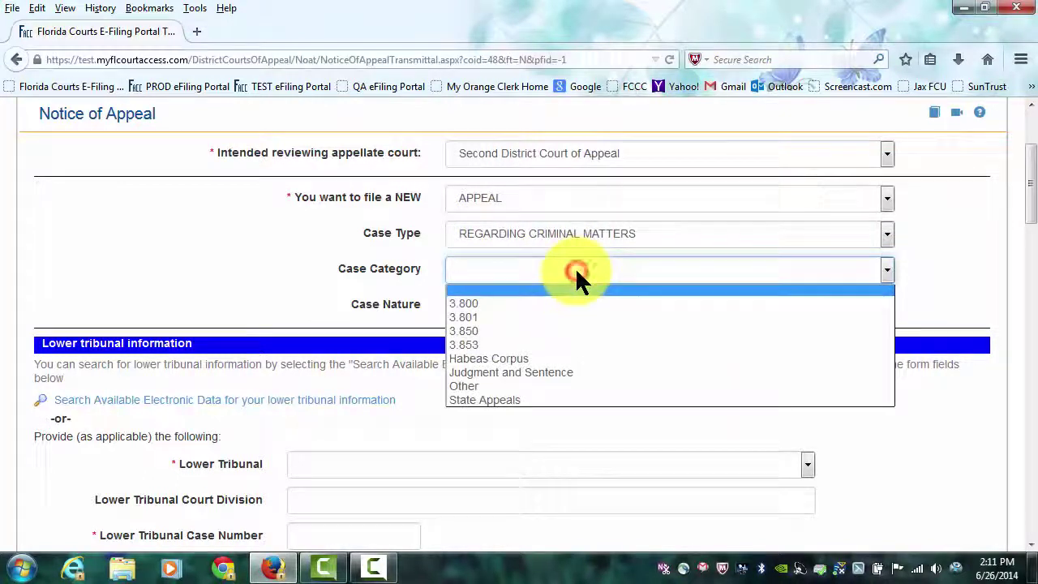
{"action": "left_click", "coordinate": [494, 302]}
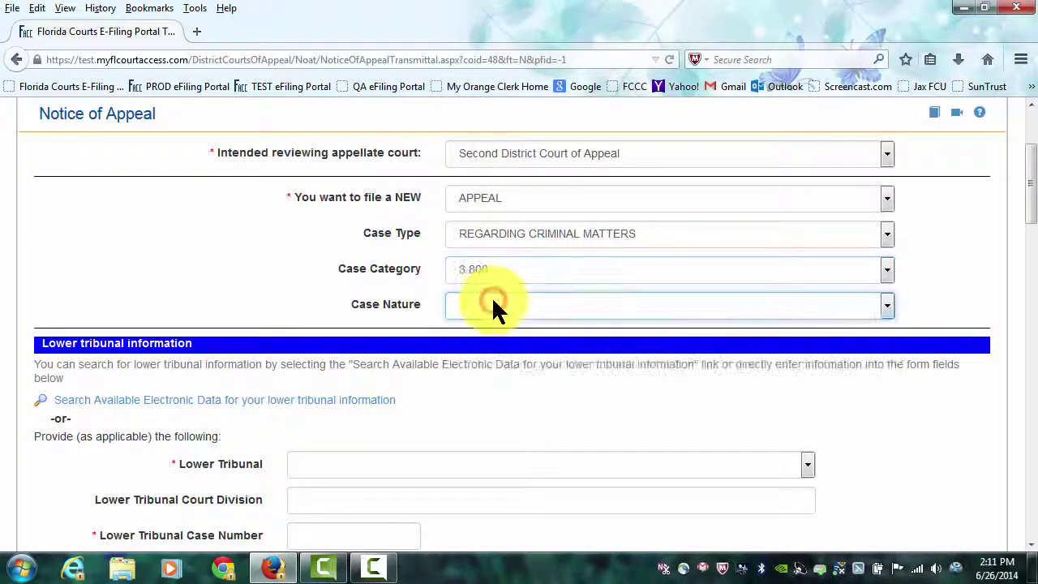
{"action": "left_click", "coordinate": [519, 304]}
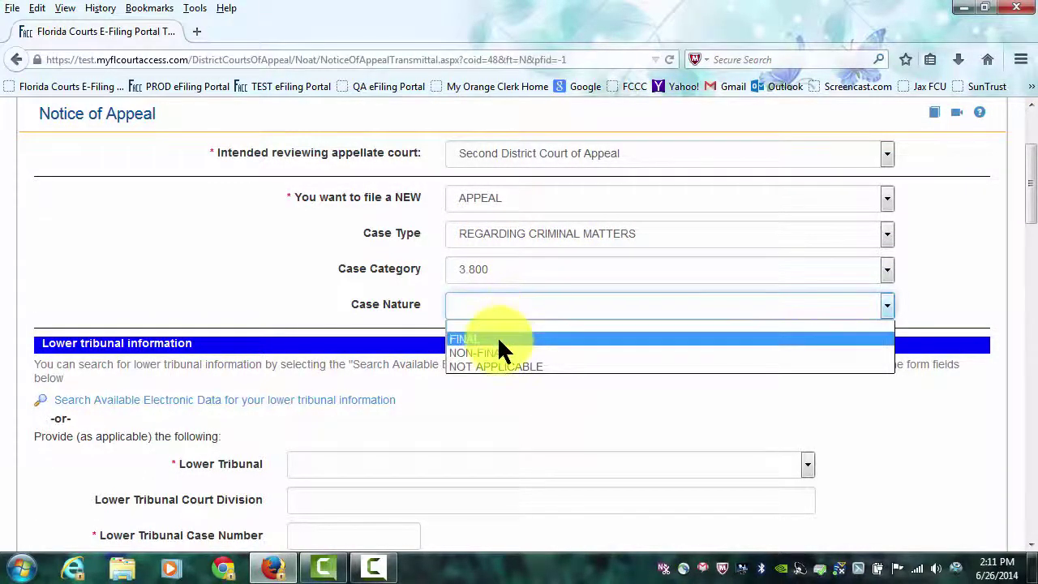
{"action": "left_click", "coordinate": [497, 339]}
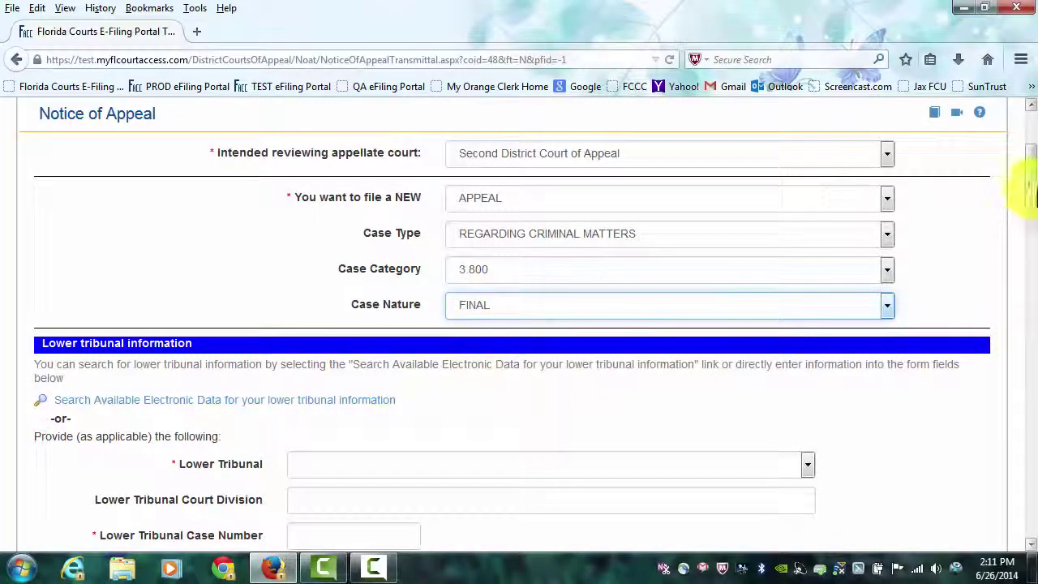
Scroll to Lower tribunal information and launch the electronic lower tribunal data search.
{"action": "left_click_drag", "start_coordinate": [1026, 181], "coordinate": [1032, 220]}
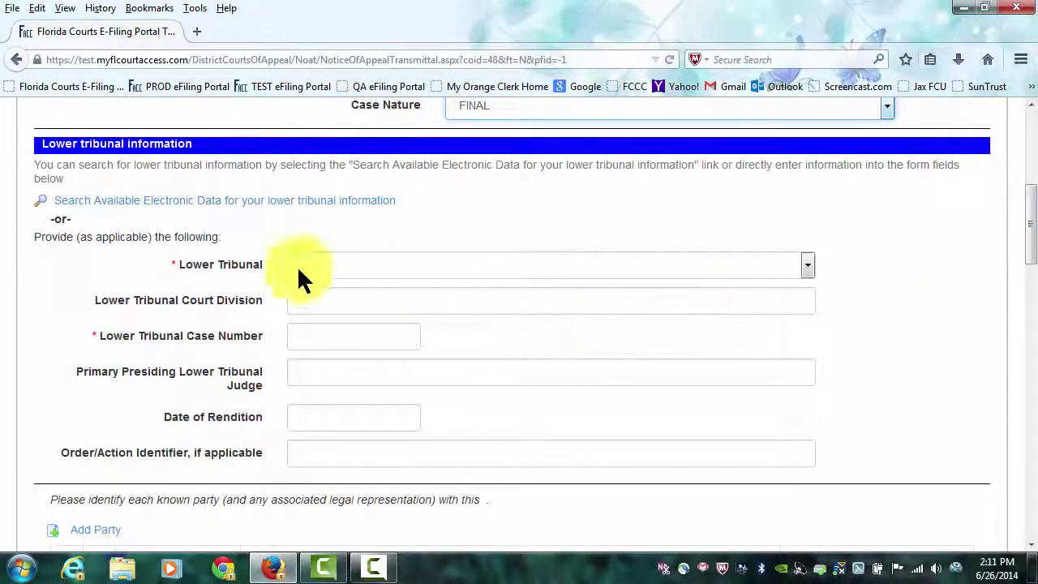
{"action": "left_click", "coordinate": [205, 204]}
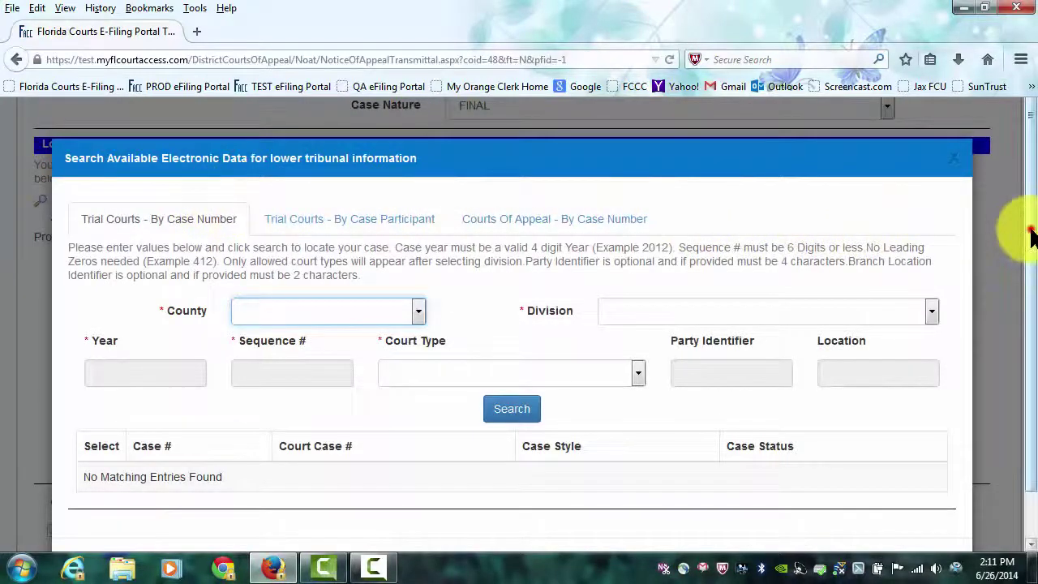
Search Lee County Circuit Criminal cases for year 2013, sequence number 24.
{"action": "scroll", "coordinate": [1028, 235], "scroll_direction": "down", "scroll_amount": 1}
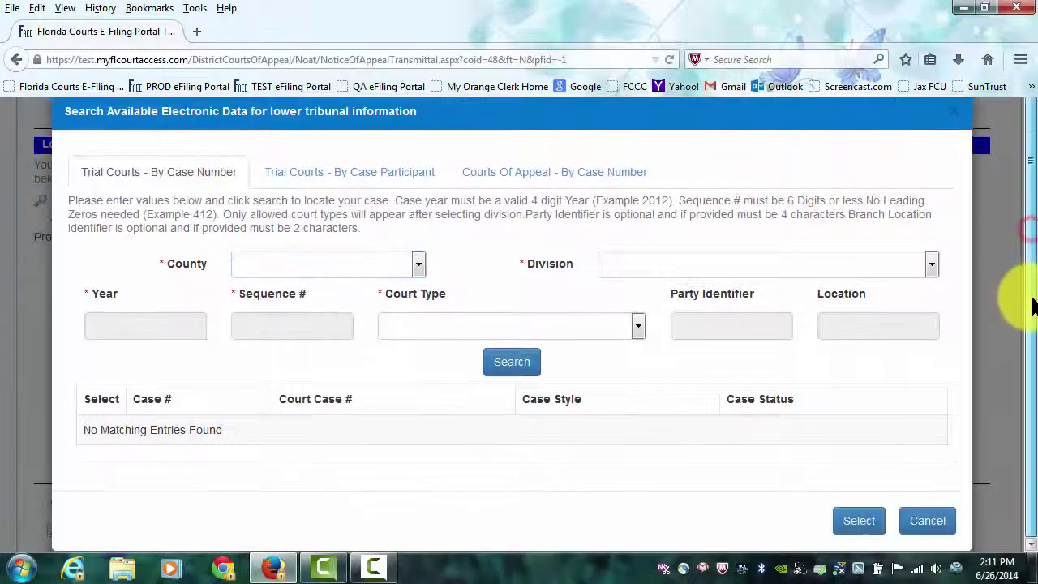
{"action": "left_click", "coordinate": [420, 265]}
{"action": "type", "text": "lee"}
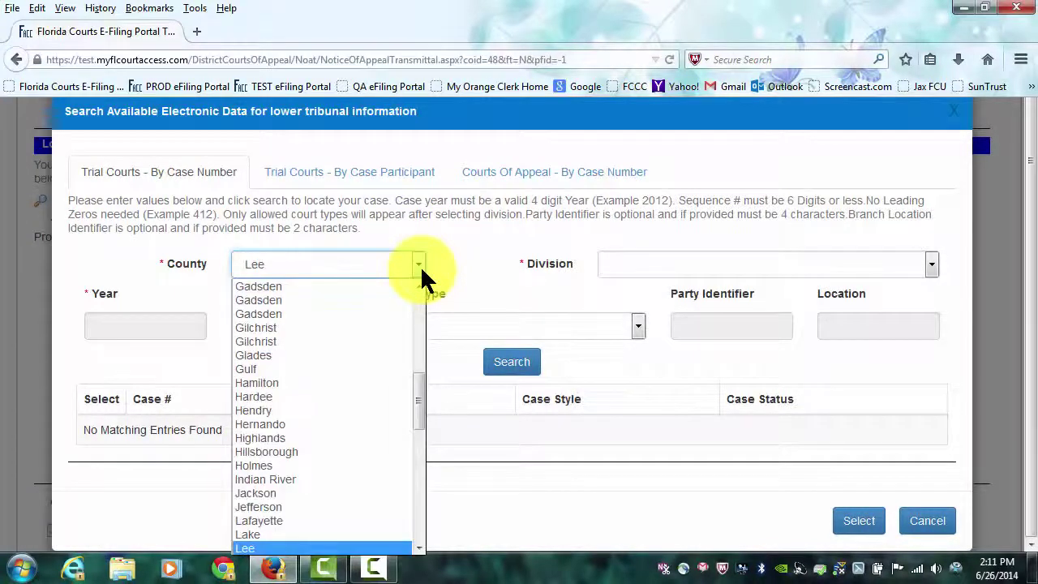
{"action": "key", "text": "Return"}
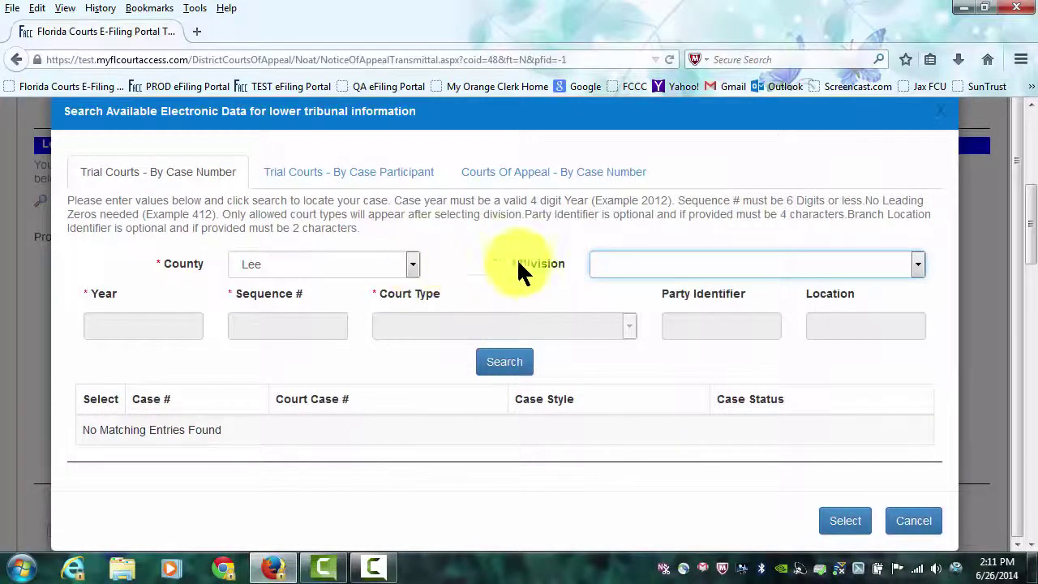
{"action": "left_click", "coordinate": [916, 264]}
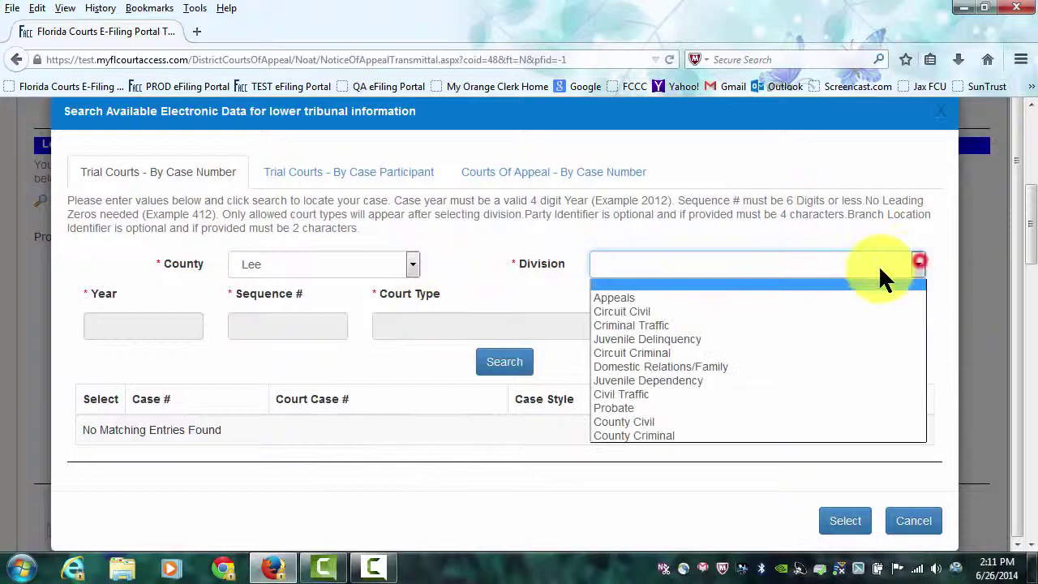
{"action": "left_click", "coordinate": [657, 352]}
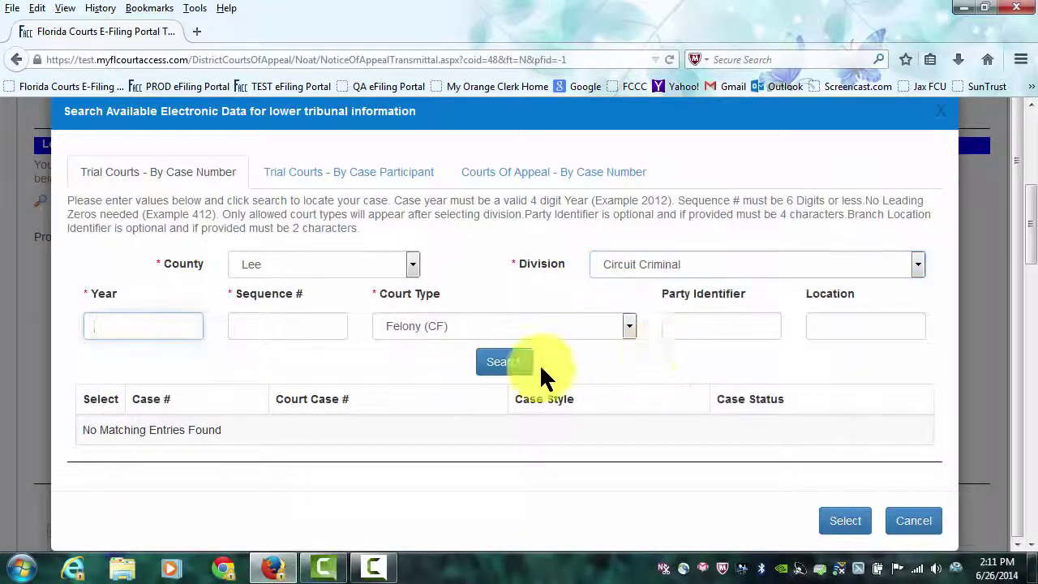
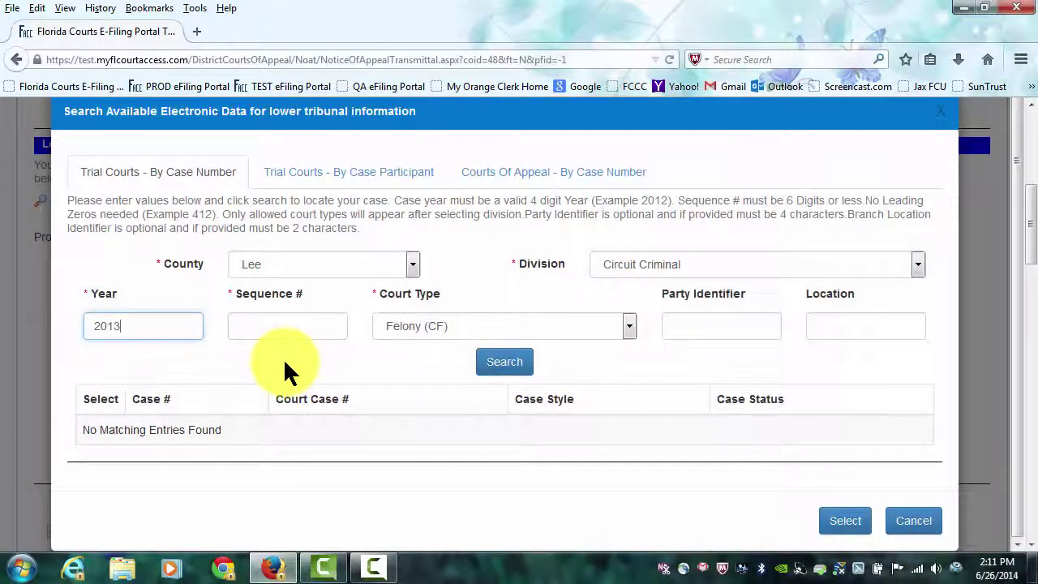
{"action": "key", "text": "Tab"}
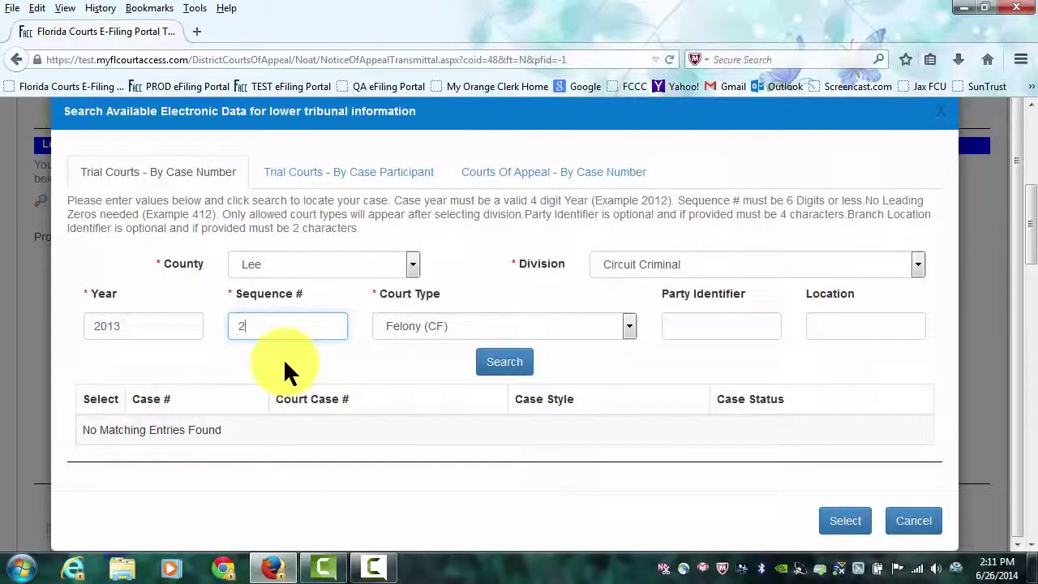
{"action": "left_click", "coordinate": [504, 362]}
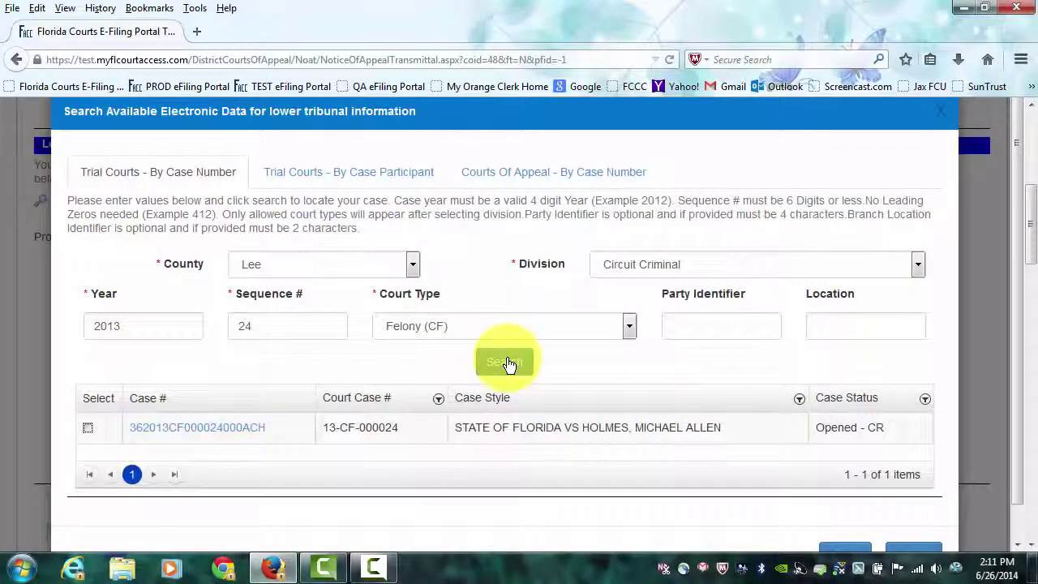
{"action": "left_click_drag", "start_coordinate": [1034, 233], "coordinate": [1035, 253]}
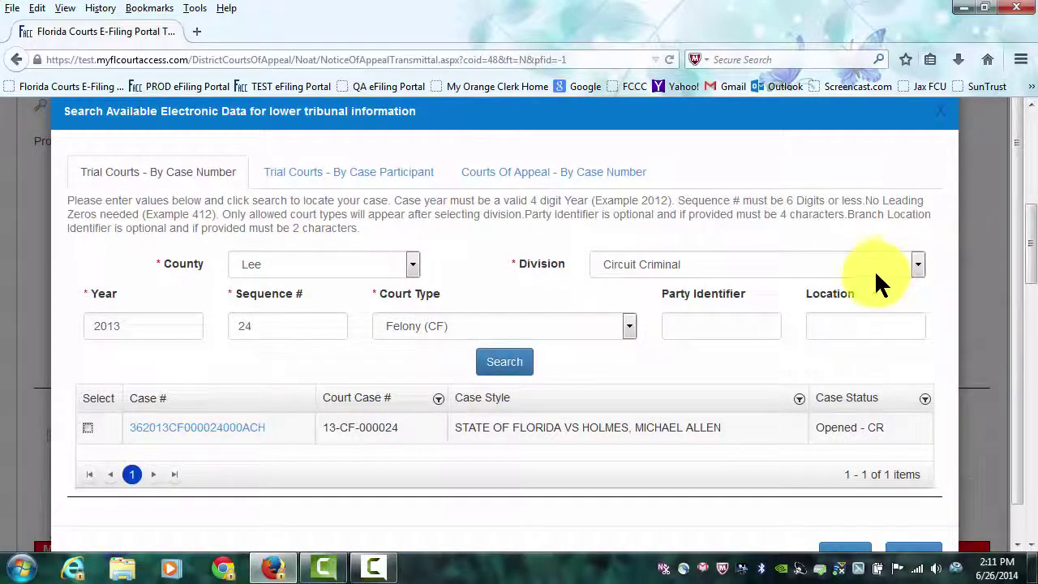
{"action": "scroll", "coordinate": [879, 263], "scroll_direction": "down", "scroll_amount": 1}
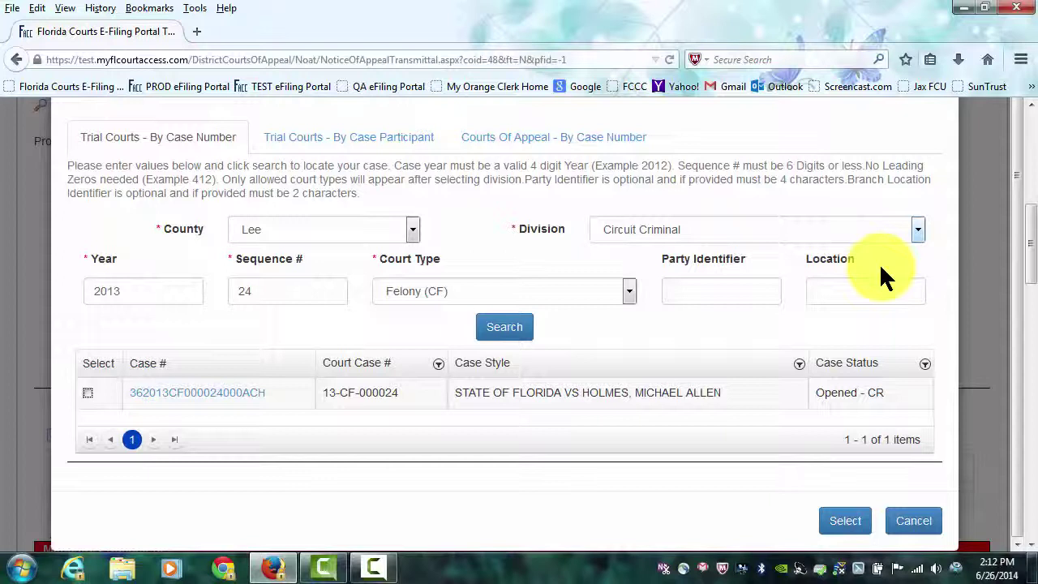
{"action": "left_click", "coordinate": [88, 394]}
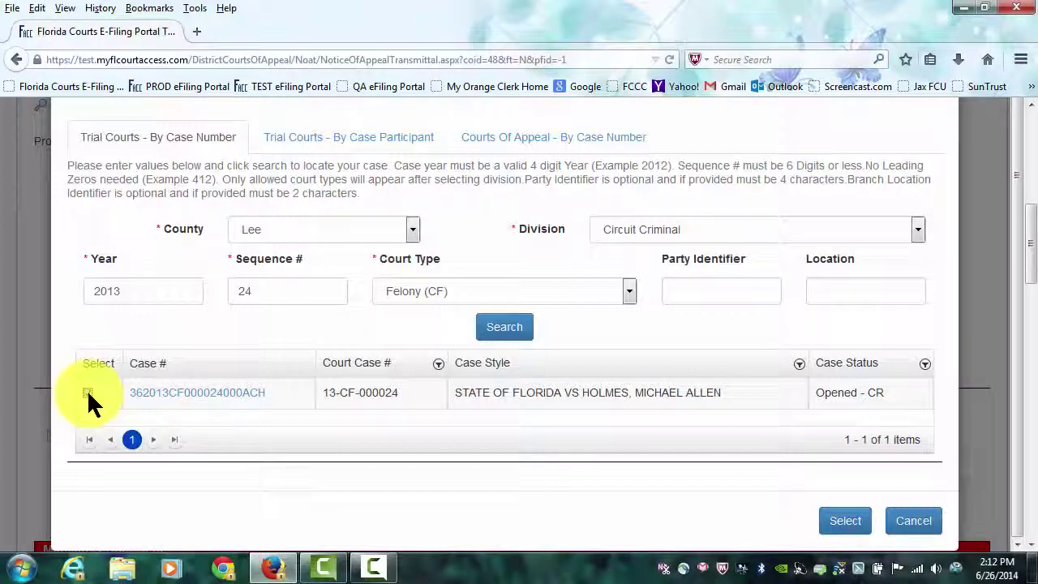
{"action": "left_click", "coordinate": [841, 522]}
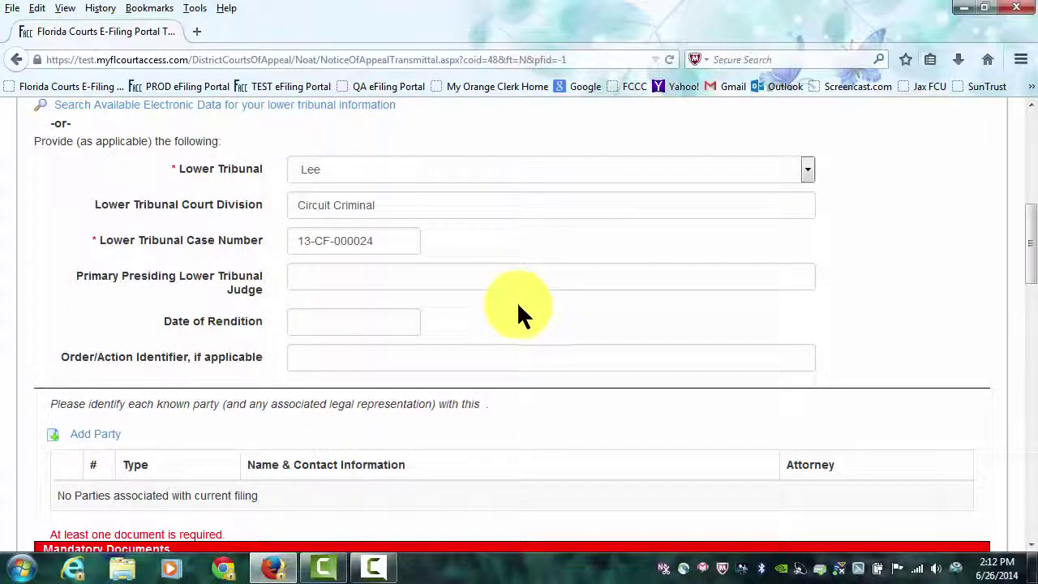
Scroll down to the party section of the notice.
{"action": "scroll", "coordinate": [641, 307], "scroll_direction": "down", "scroll_amount": 2}
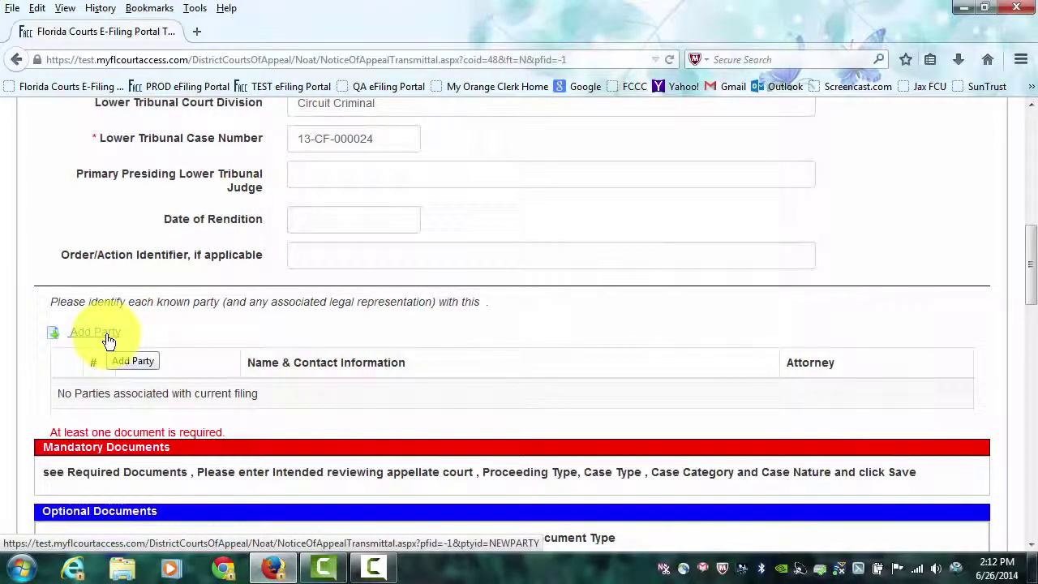
Add a new party and set its role to Florida Attorney.
{"action": "left_click", "coordinate": [106, 338]}
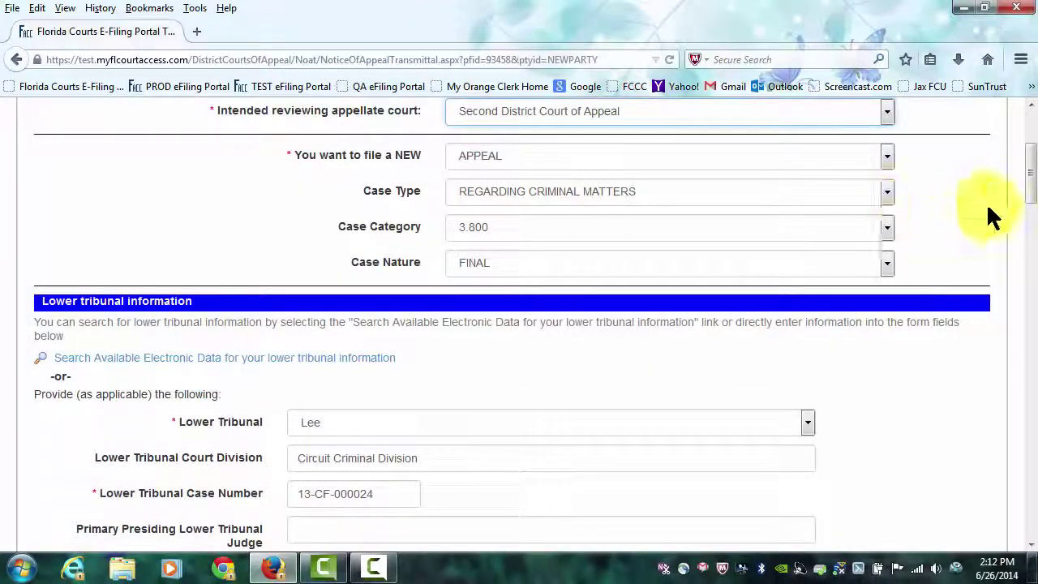
{"action": "left_click_drag", "start_coordinate": [1031, 174], "coordinate": [1030, 263]}
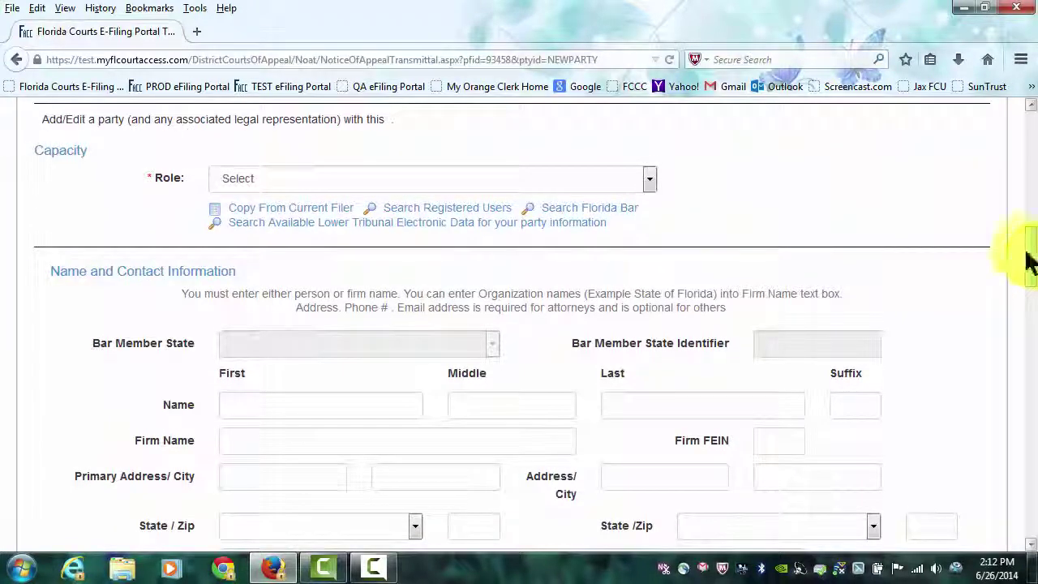
{"action": "left_click", "coordinate": [653, 178]}
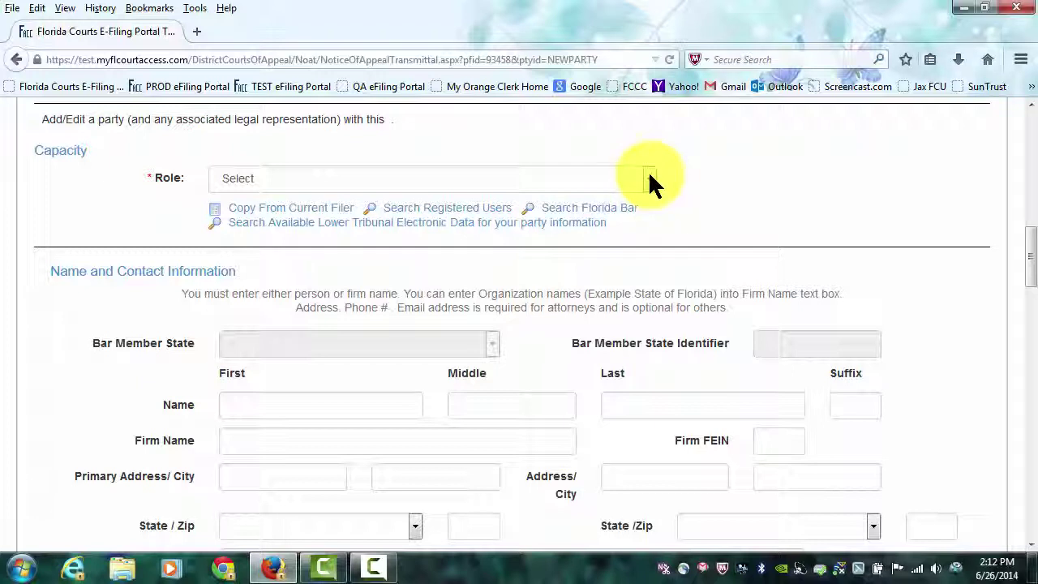
{"action": "left_click", "coordinate": [653, 179]}
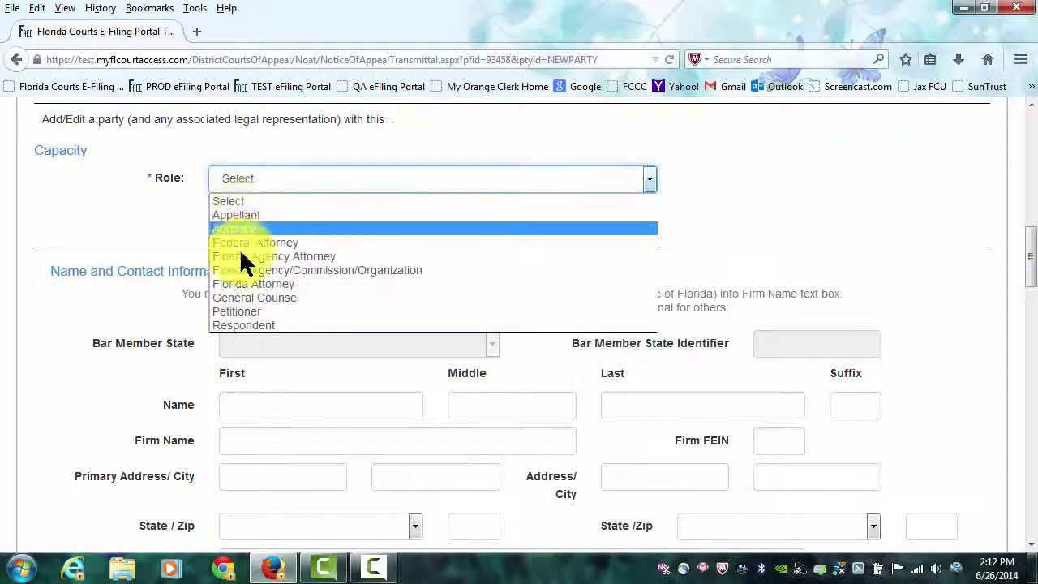
{"action": "left_click", "coordinate": [261, 282]}
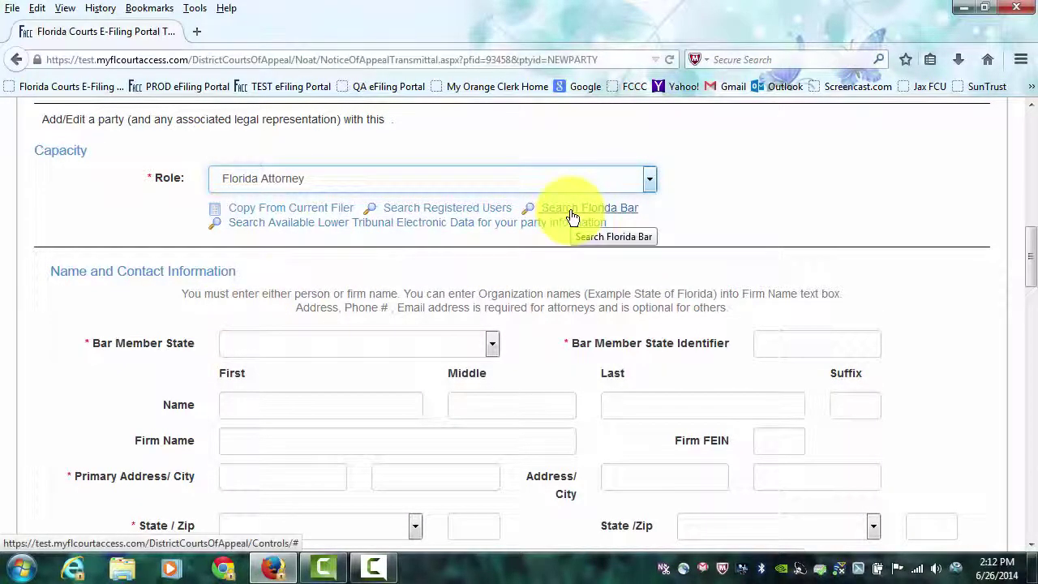
Fill the attorney party's details from the first Florida Bar match in the registered users search.
{"action": "left_click", "coordinate": [445, 212]}
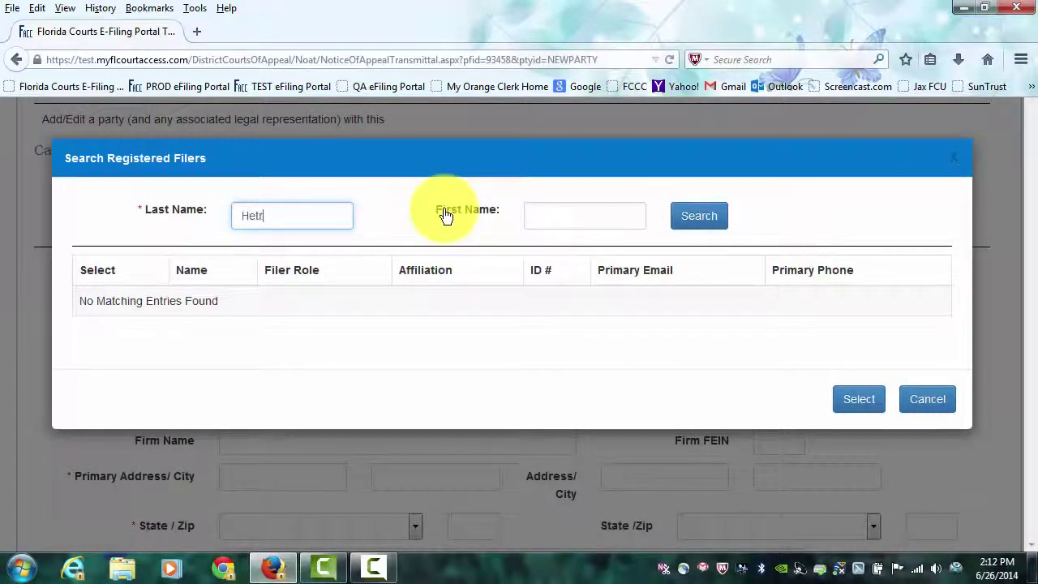
{"action": "left_click", "coordinate": [701, 220]}
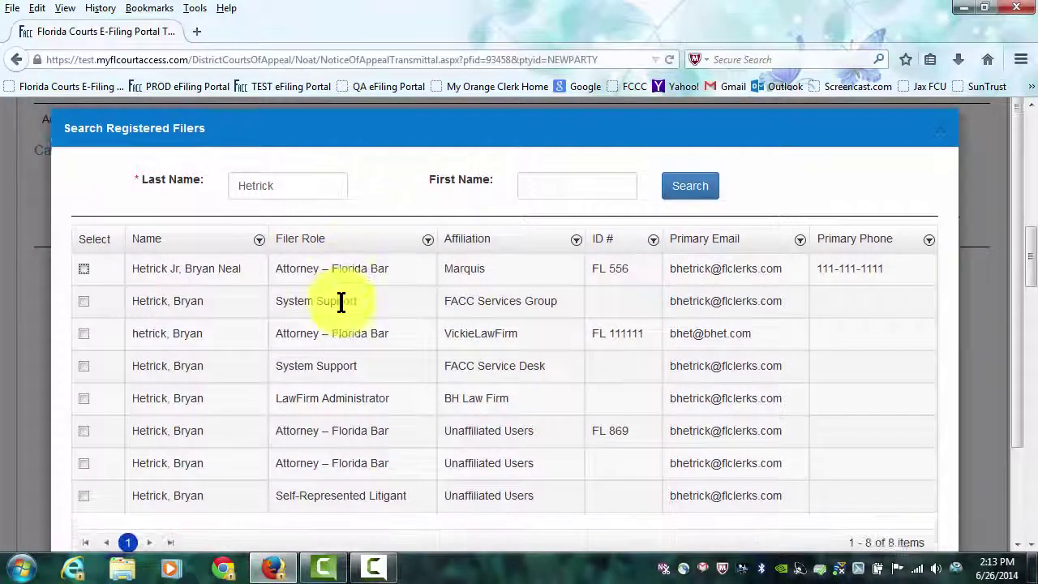
{"action": "left_click", "coordinate": [84, 260]}
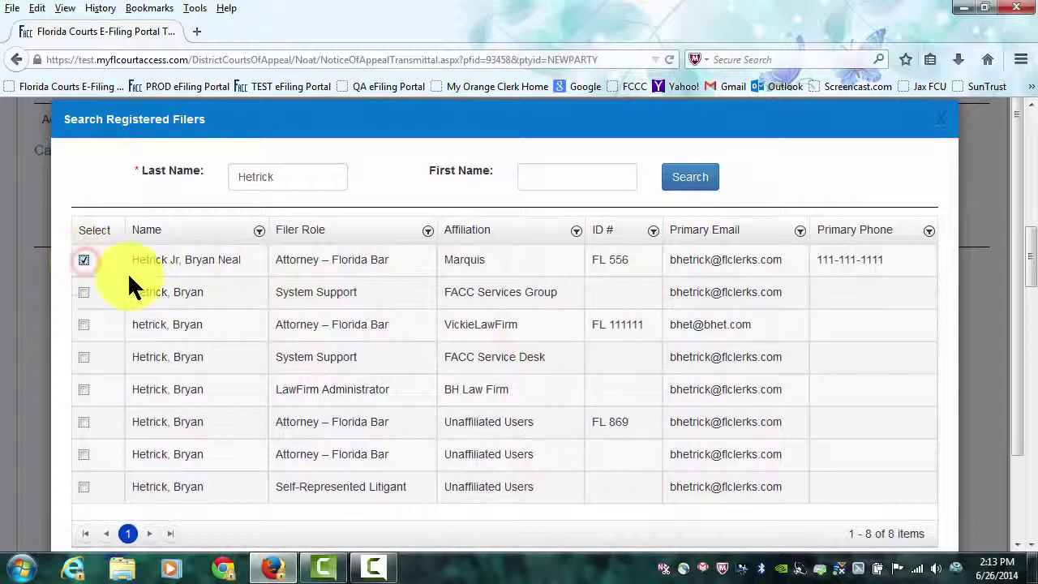
{"action": "left_click_drag", "start_coordinate": [1019, 343], "coordinate": [1019, 424]}
{"action": "left_click", "coordinate": [851, 529]}
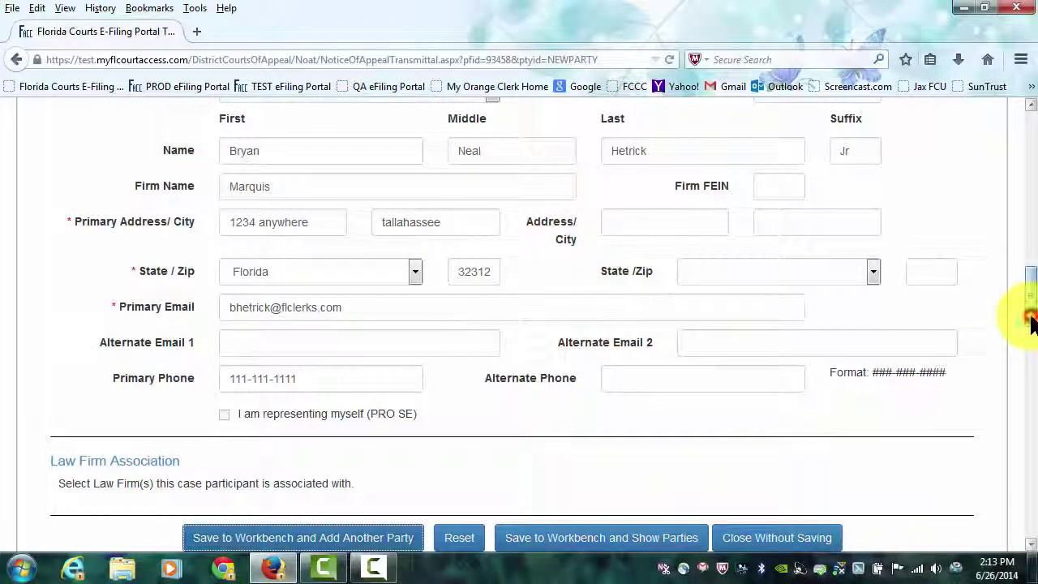
{"action": "left_click_drag", "start_coordinate": [1031, 323], "coordinate": [1033, 312]}
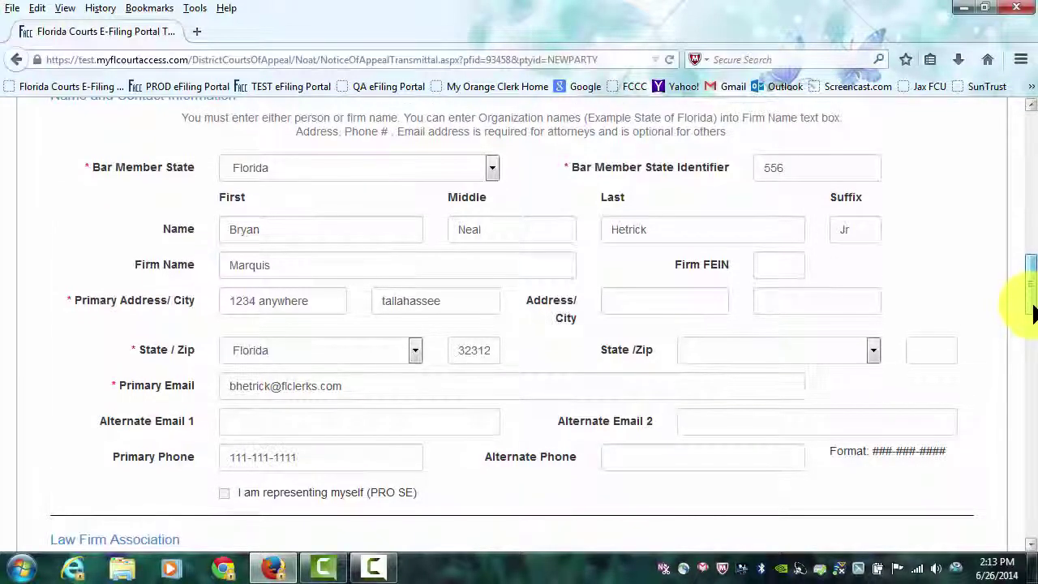
{"action": "left_click_drag", "start_coordinate": [1031, 312], "coordinate": [973, 332]}
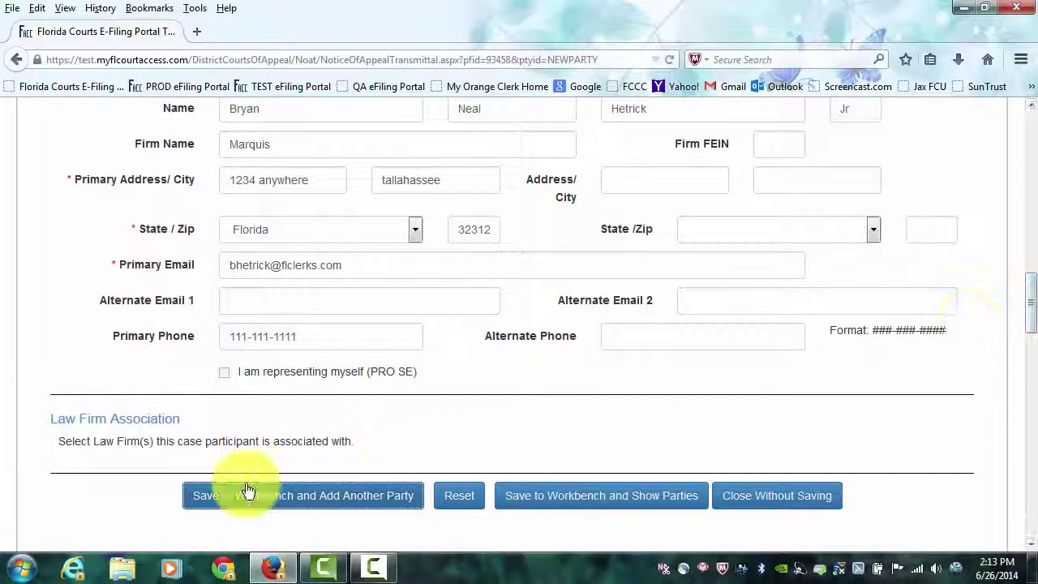
Save the attorney party and make the next party's role Appellant.
{"action": "left_click", "coordinate": [340, 501]}
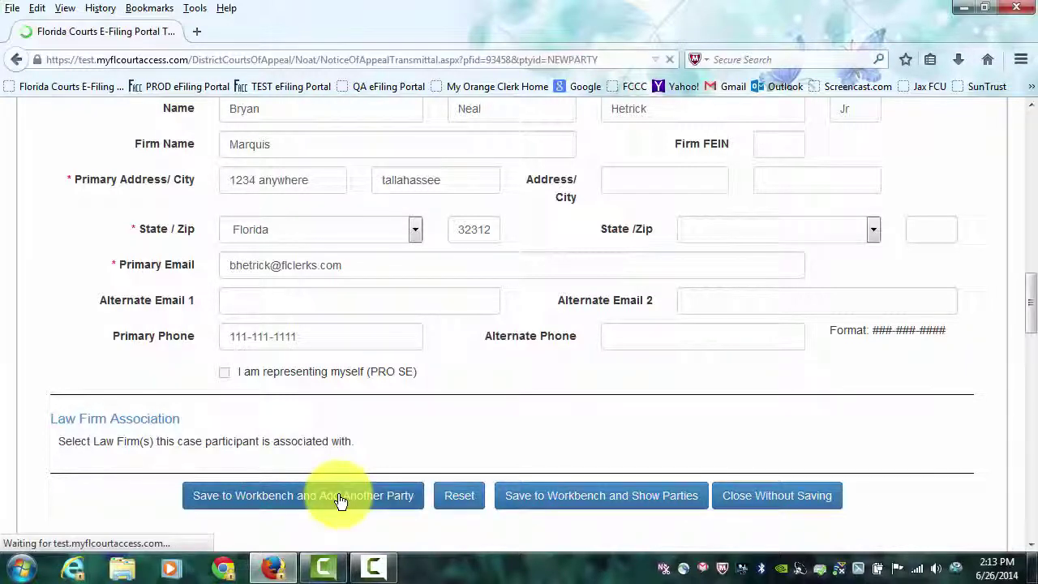
{"action": "scroll", "coordinate": [679, 356], "scroll_direction": "down", "scroll_amount": 2}
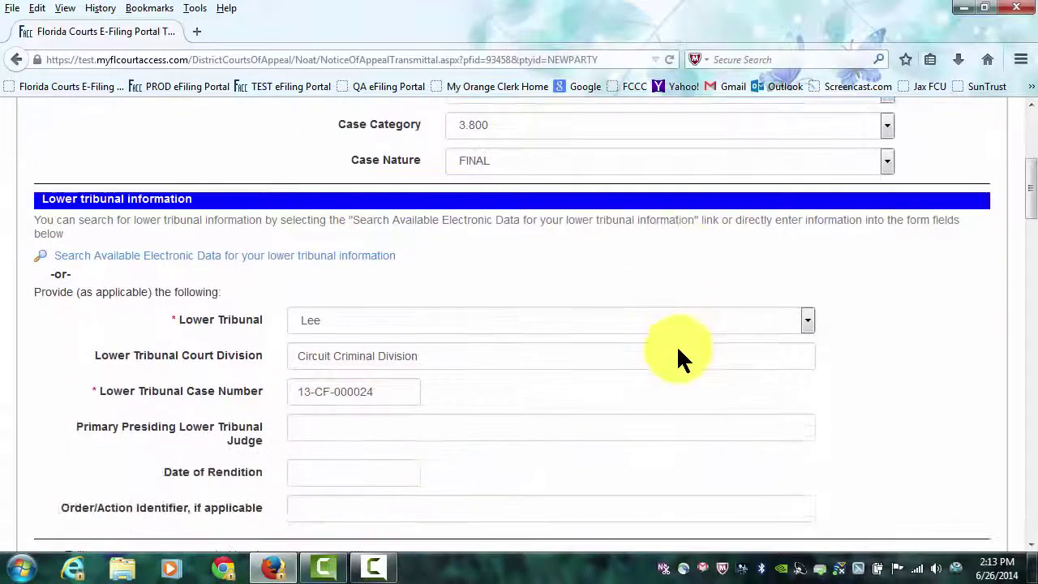
{"action": "scroll", "coordinate": [676, 344], "scroll_direction": "down", "scroll_amount": 8}
{"action": "left_click", "coordinate": [648, 204]}
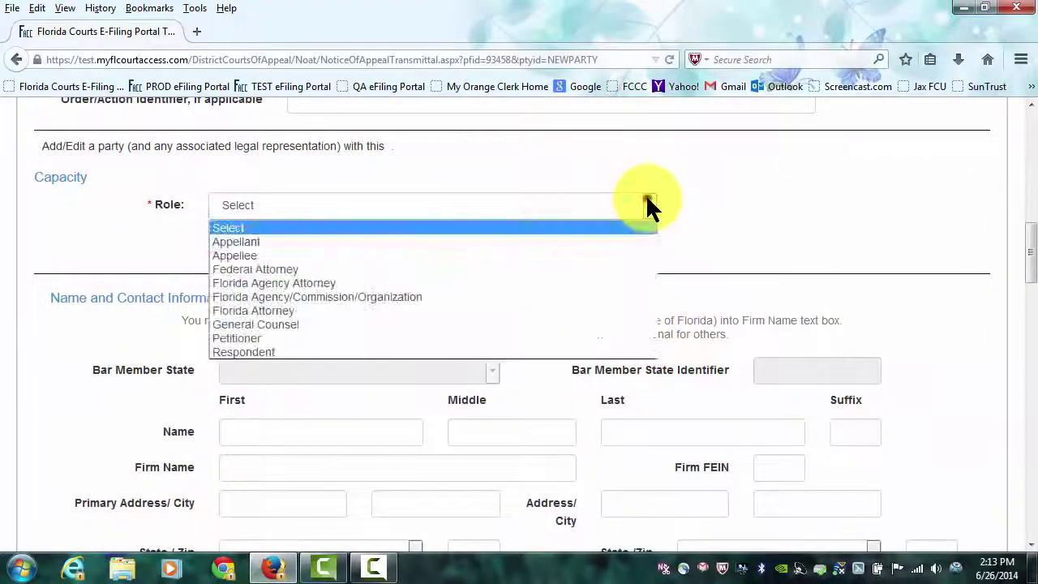
{"action": "left_click", "coordinate": [259, 241]}
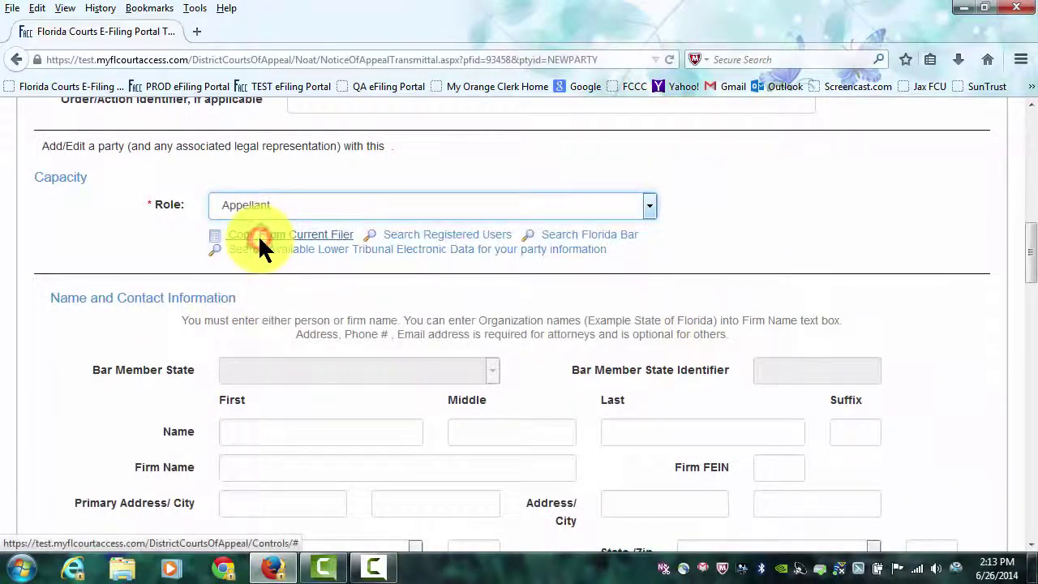
Enter the appellant's first, middle and last name.
{"action": "scroll", "coordinate": [665, 270], "scroll_direction": "down", "scroll_amount": 2}
{"action": "left_click", "coordinate": [300, 332]}
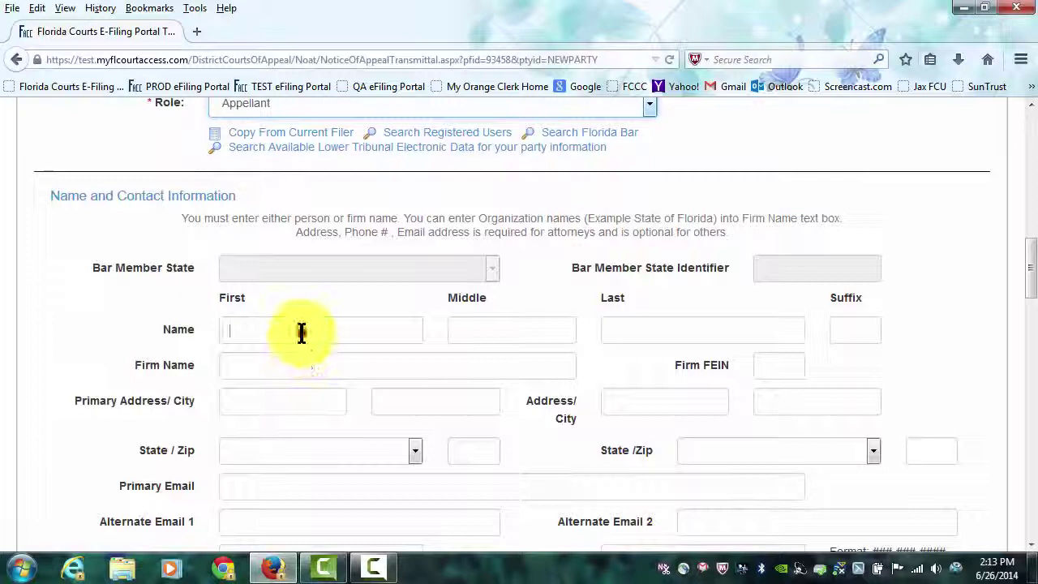
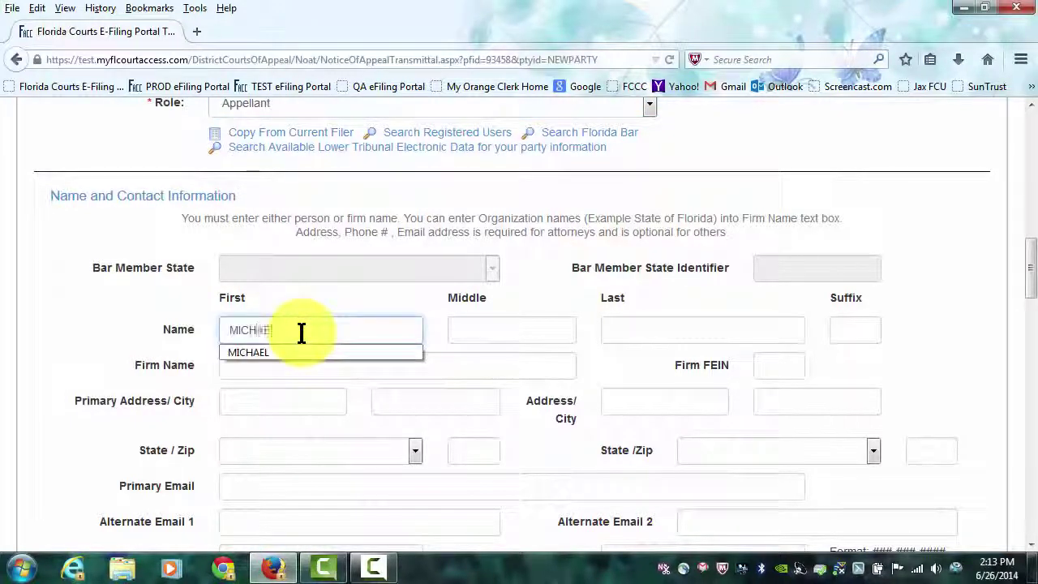
{"action": "key", "text": "Tab"}
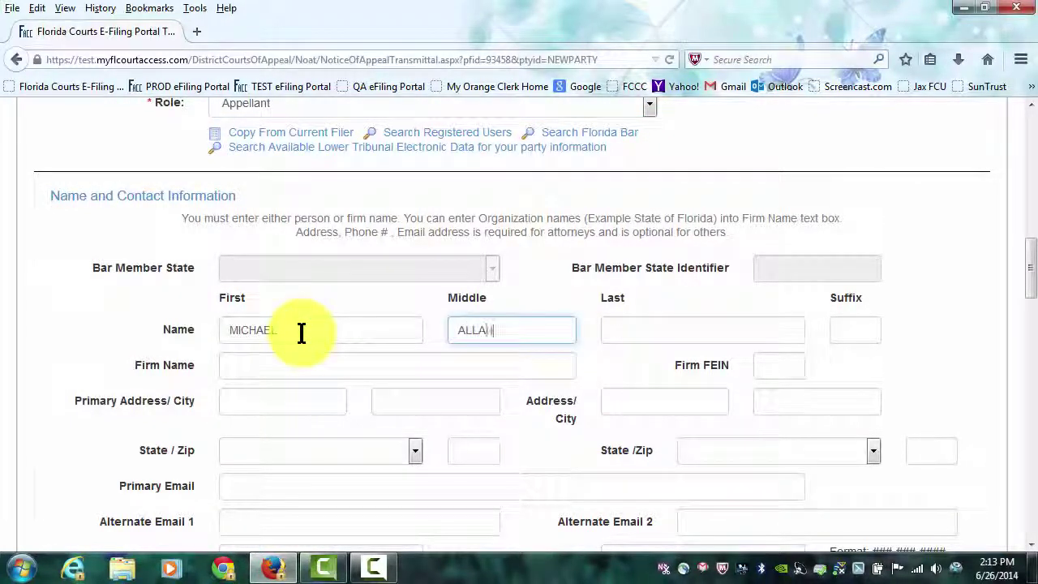
{"action": "key", "text": "Tab"}
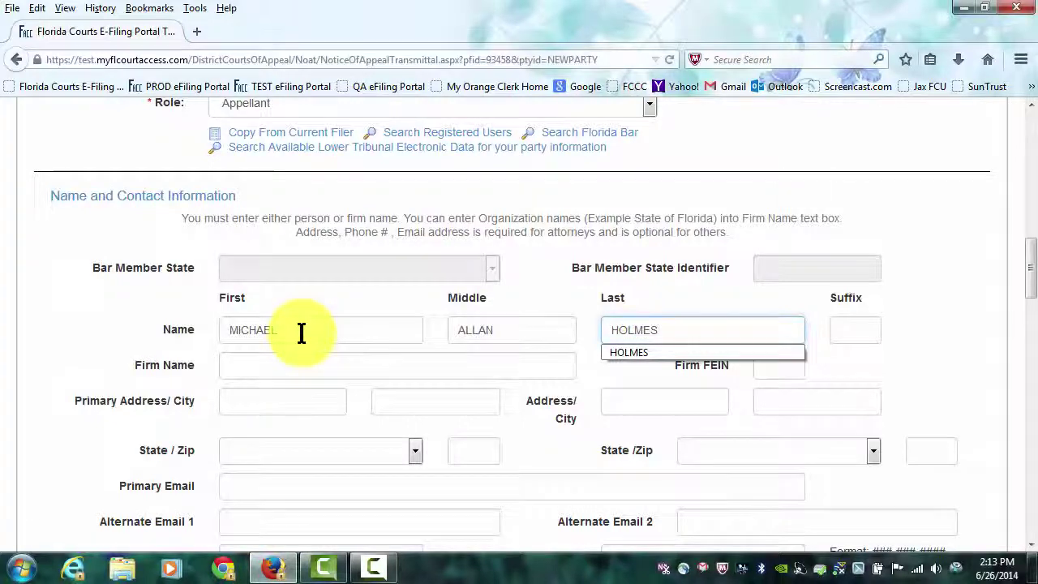
Associate the attorney with the appellant and save, starting another party.
{"action": "scroll", "coordinate": [301, 332], "scroll_direction": "down", "scroll_amount": 5}
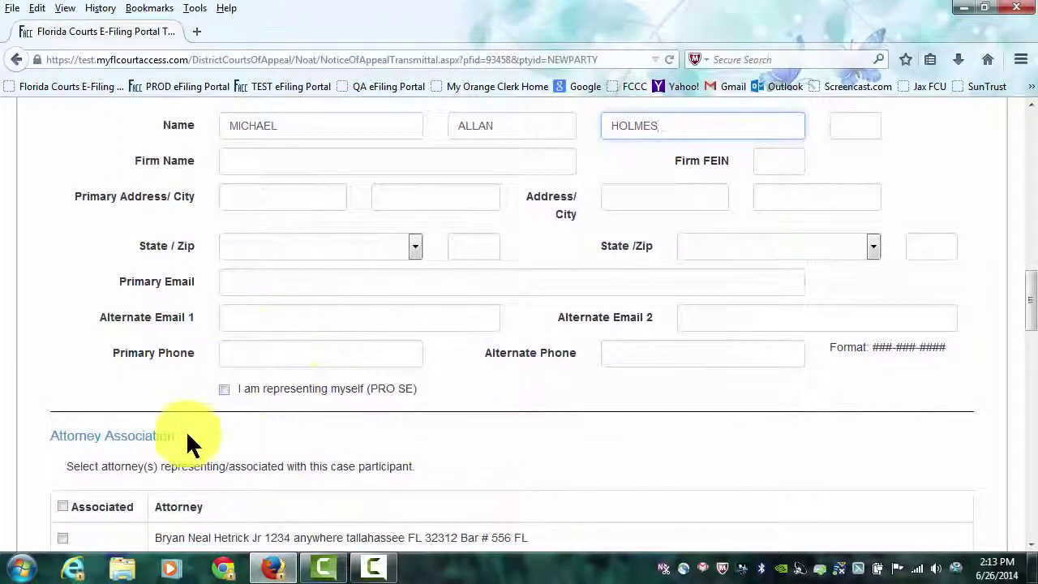
{"action": "scroll", "coordinate": [371, 381], "scroll_direction": "down", "scroll_amount": 2}
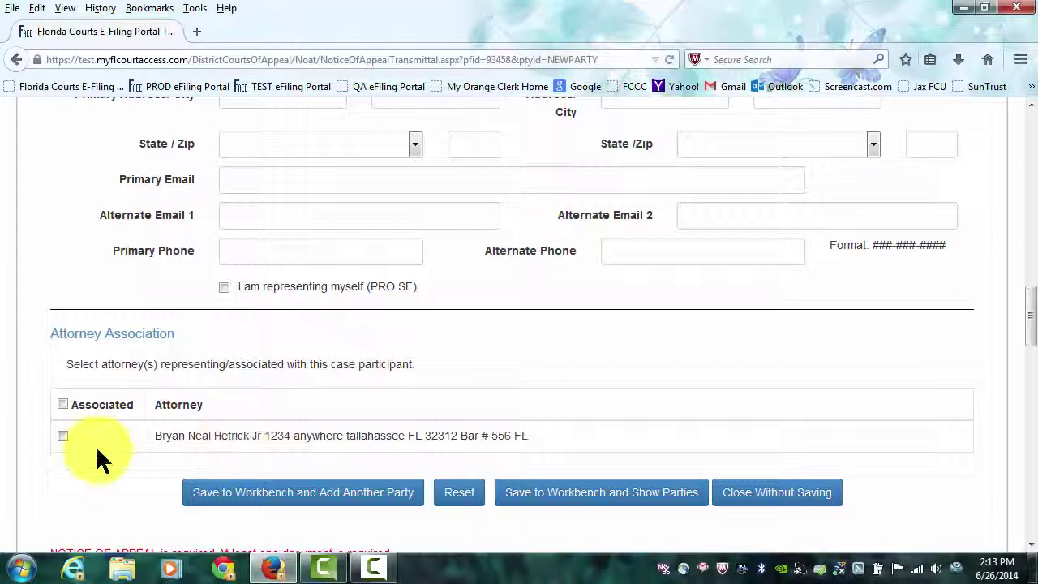
{"action": "left_click", "coordinate": [63, 436]}
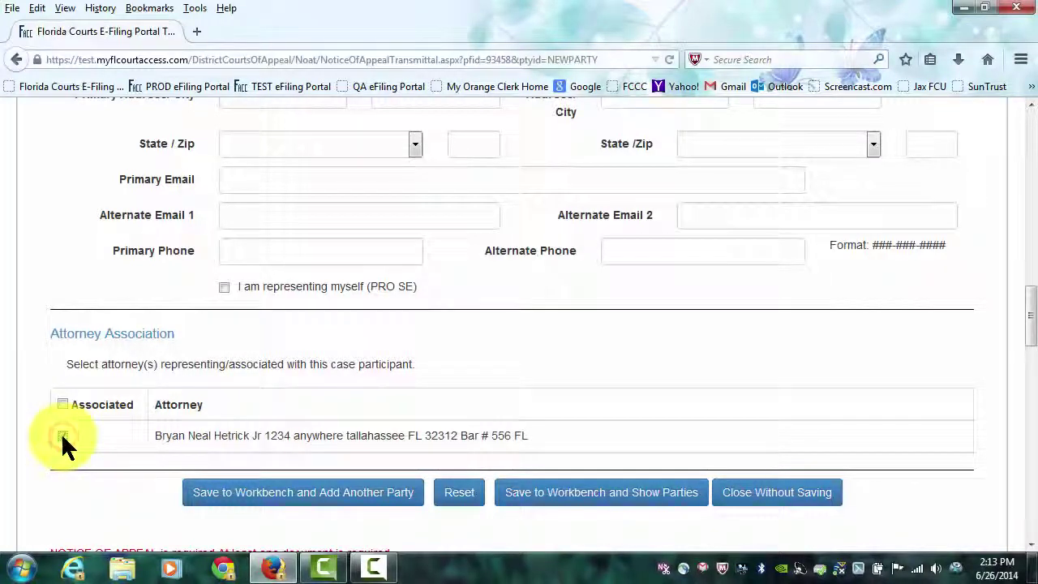
{"action": "left_click", "coordinate": [339, 492]}
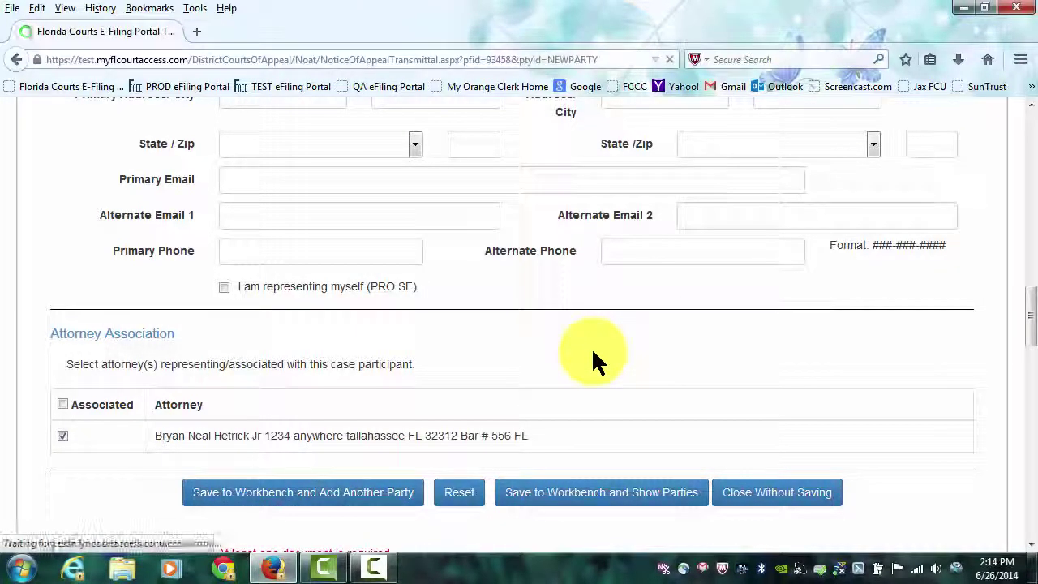
Make the new party a Respondent with firm name STATE OF FLORIDA.
{"action": "scroll", "coordinate": [591, 347], "scroll_direction": "down", "scroll_amount": 2}
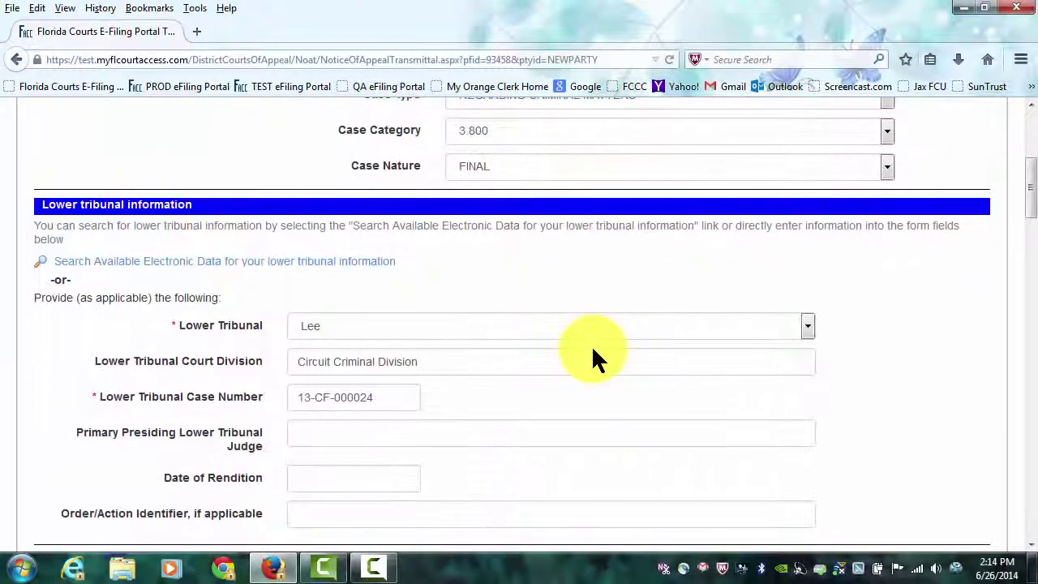
{"action": "scroll", "coordinate": [585, 333], "scroll_direction": "down", "scroll_amount": 10}
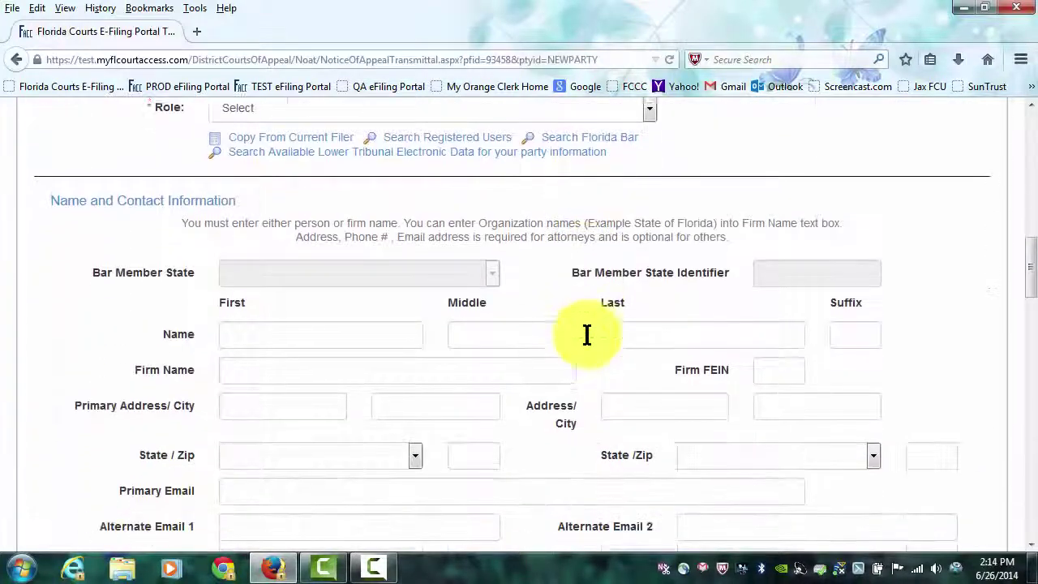
{"action": "scroll", "coordinate": [527, 188], "scroll_direction": "up", "scroll_amount": 1}
{"action": "scroll", "coordinate": [527, 188], "scroll_direction": "up", "scroll_amount": 1}
{"action": "left_click", "coordinate": [531, 215]}
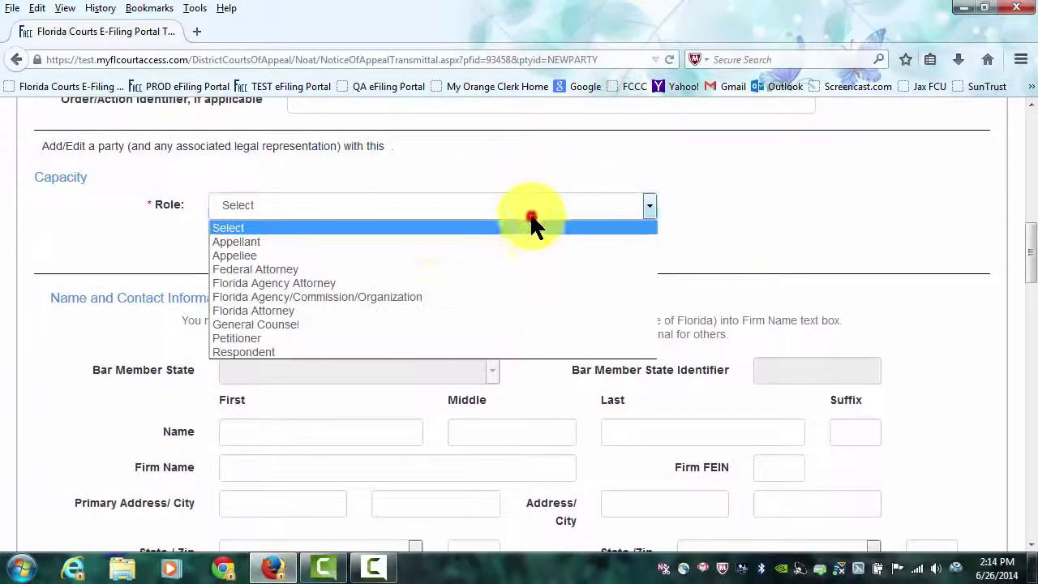
{"action": "left_click", "coordinate": [290, 350]}
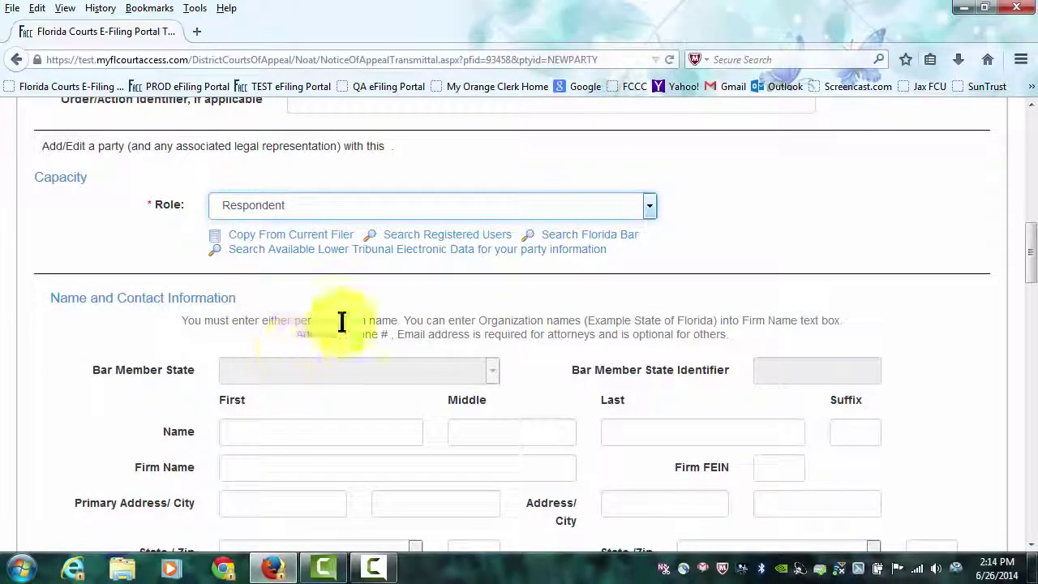
{"action": "scroll", "coordinate": [329, 328], "scroll_direction": "down", "scroll_amount": 2}
{"action": "left_click", "coordinate": [308, 366]}
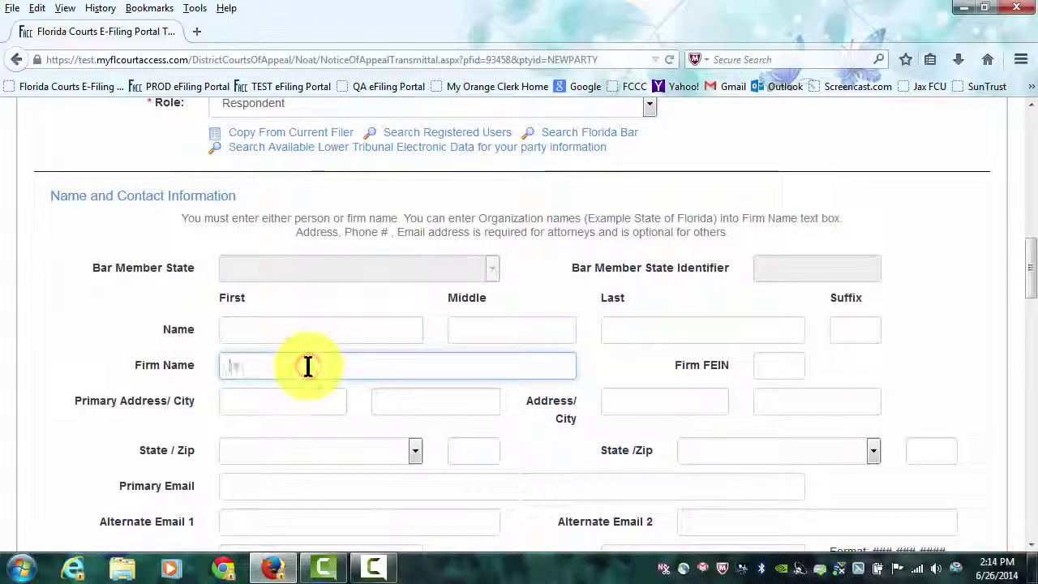
{"action": "type", "text": "STATE OF FLO"}
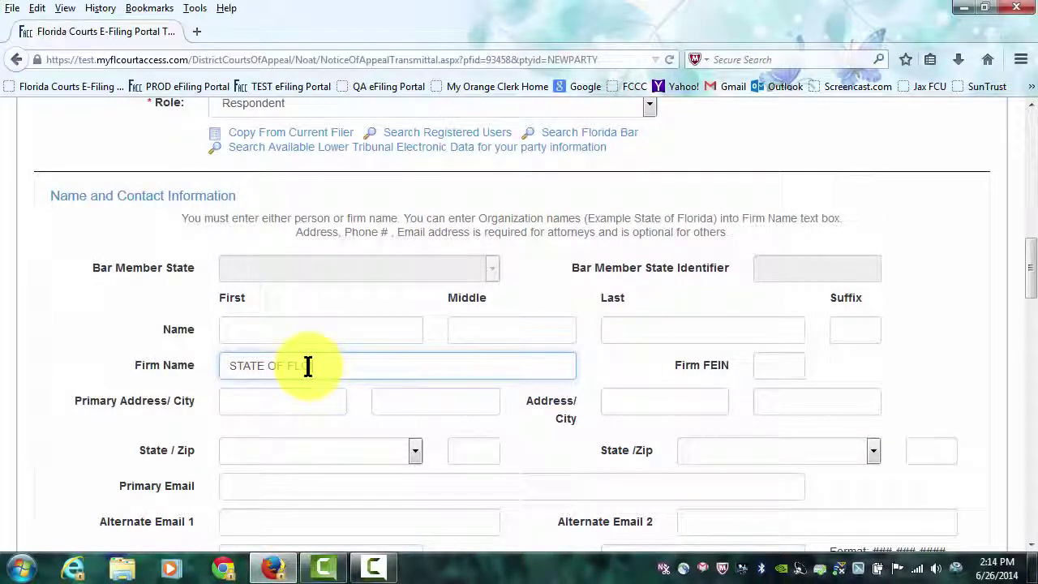
{"action": "type", "text": "RIDA"}
{"action": "scroll", "coordinate": [543, 320], "scroll_direction": "down", "scroll_amount": 5}
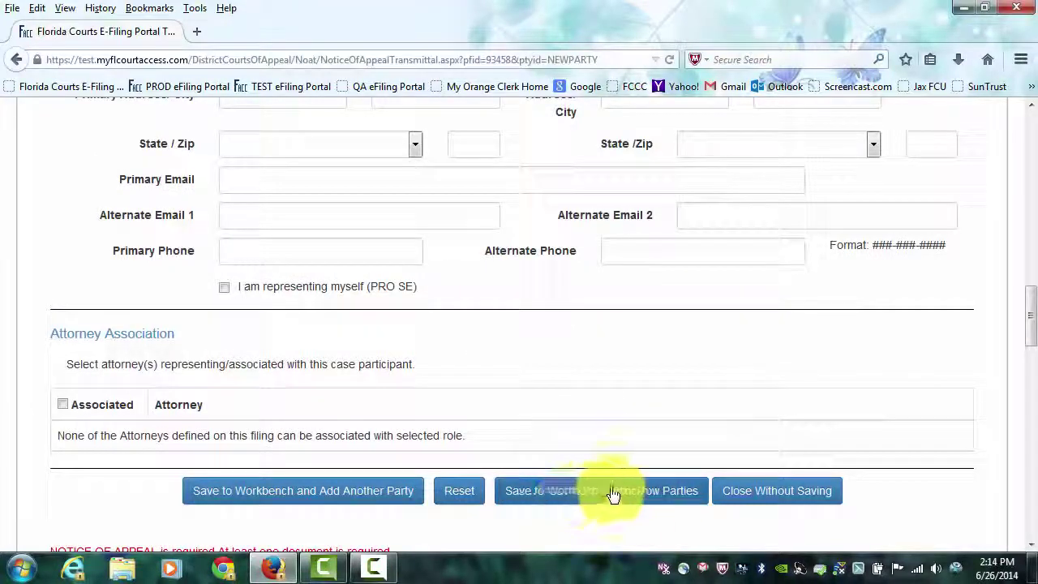
Save the Respondent and scroll to the three-party list and Mandatory Documents.
{"action": "left_click", "coordinate": [608, 490]}
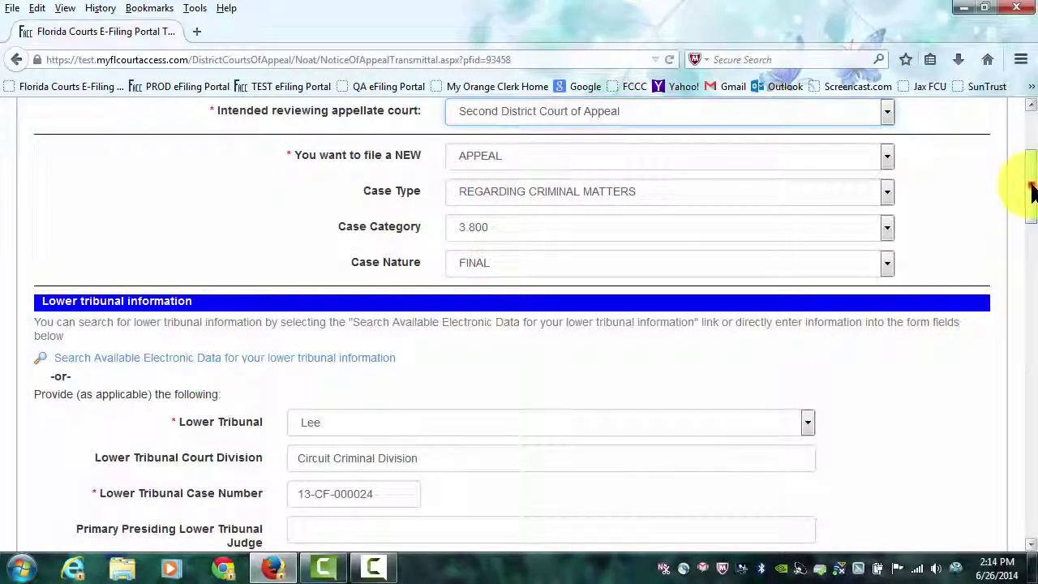
{"action": "left_click_drag", "start_coordinate": [1033, 190], "coordinate": [1031, 312]}
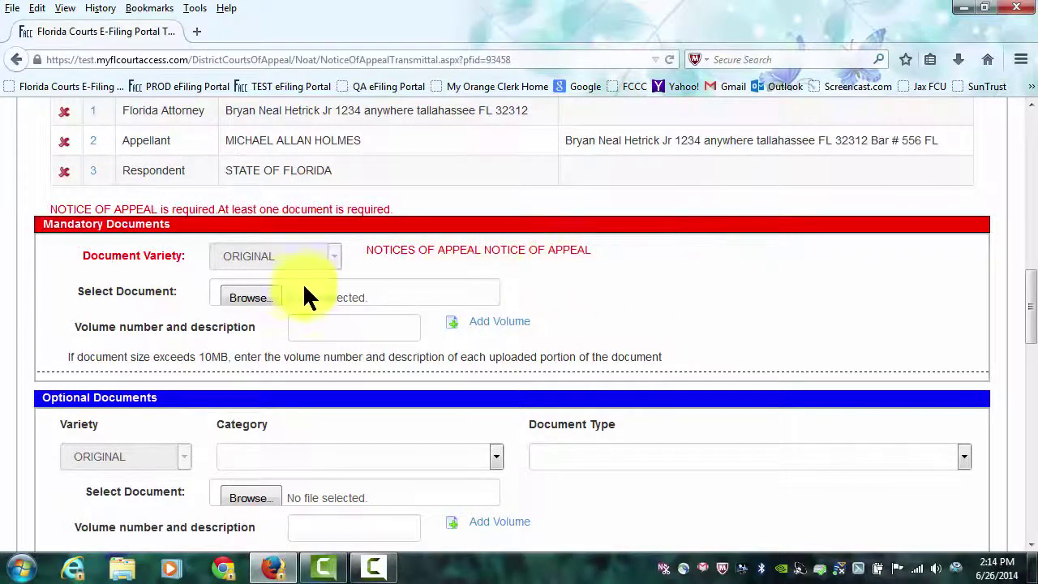
Attach Test 4.pdf from the eFiling Docs folder as the mandatory Notice of Appeal document.
{"action": "left_click", "coordinate": [263, 297]}
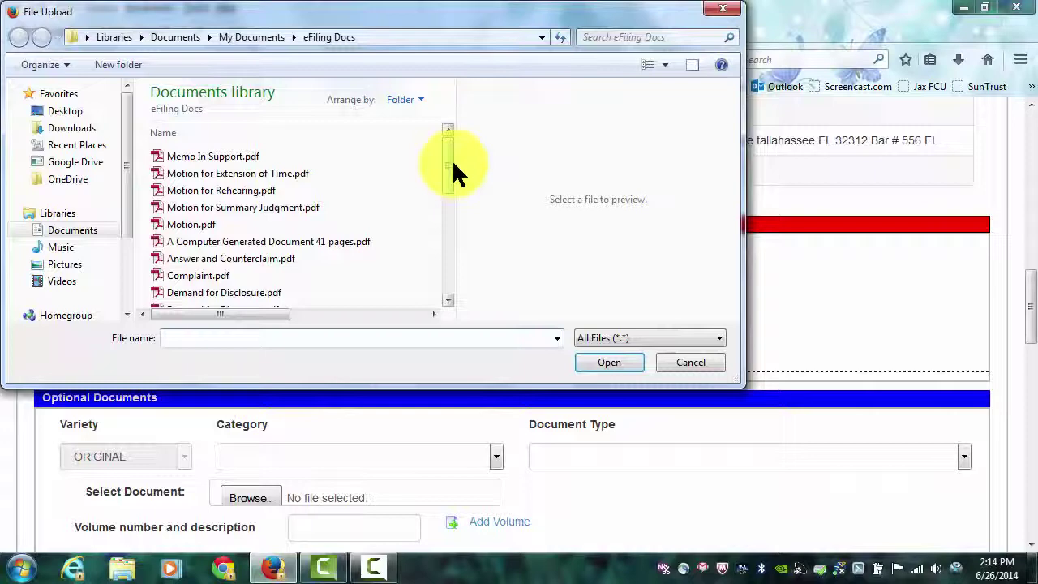
{"action": "left_click_drag", "start_coordinate": [445, 175], "coordinate": [453, 232]}
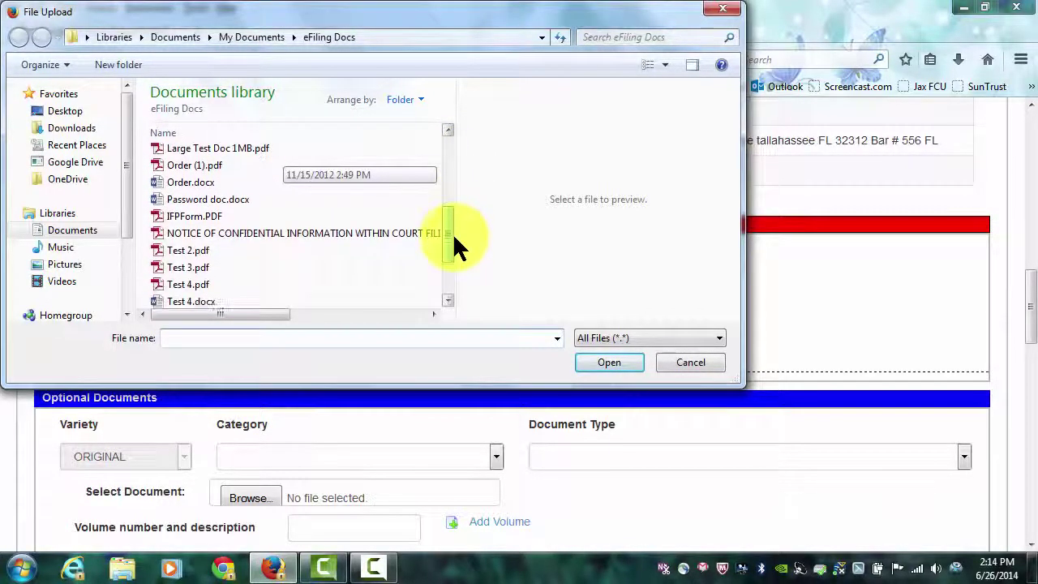
{"action": "left_click", "coordinate": [221, 284]}
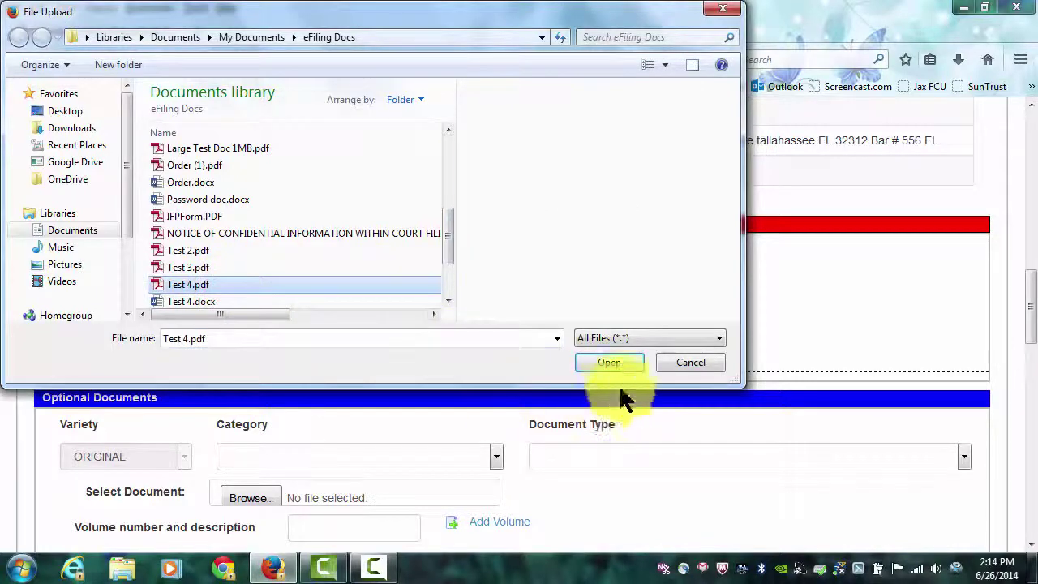
{"action": "left_click", "coordinate": [613, 362]}
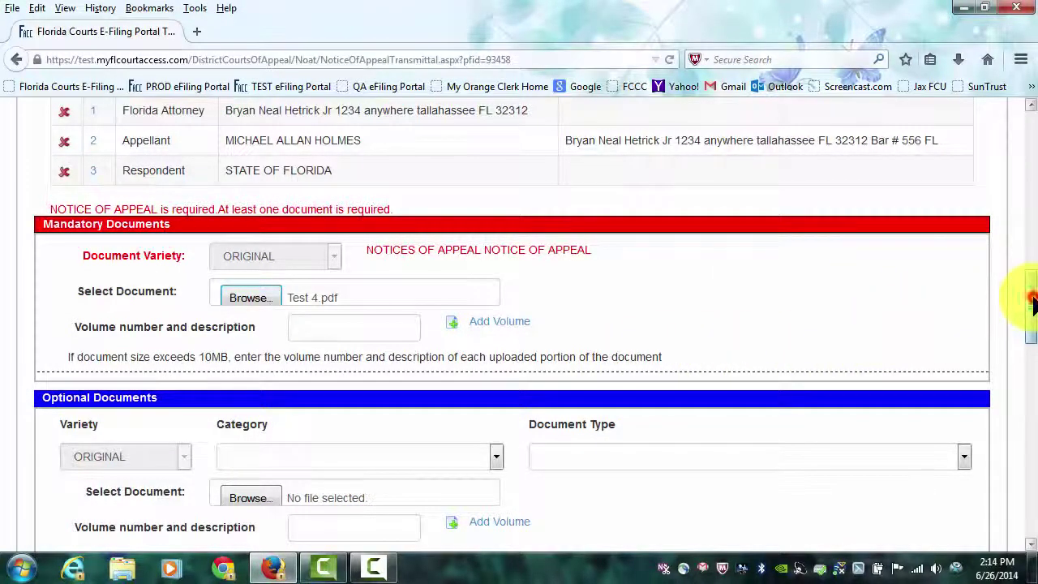
Add Order (1).pdf as a LOWER TRIBUNAL DOCUMENTS entry of type ORDER/ACTION BEING APPEALED.
{"action": "scroll", "coordinate": [1032, 301], "scroll_direction": "down", "scroll_amount": 4}
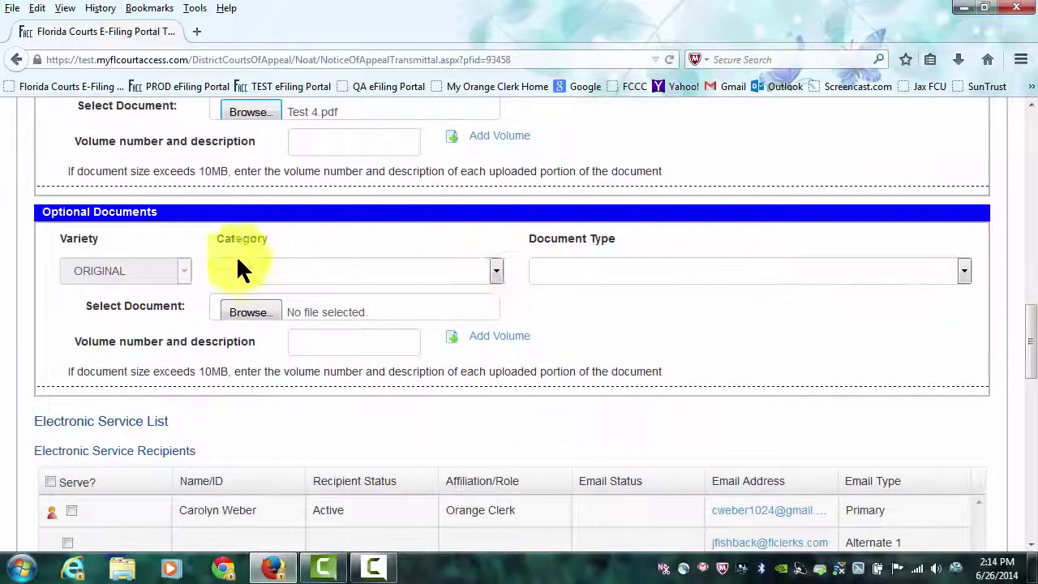
{"action": "left_click", "coordinate": [495, 274]}
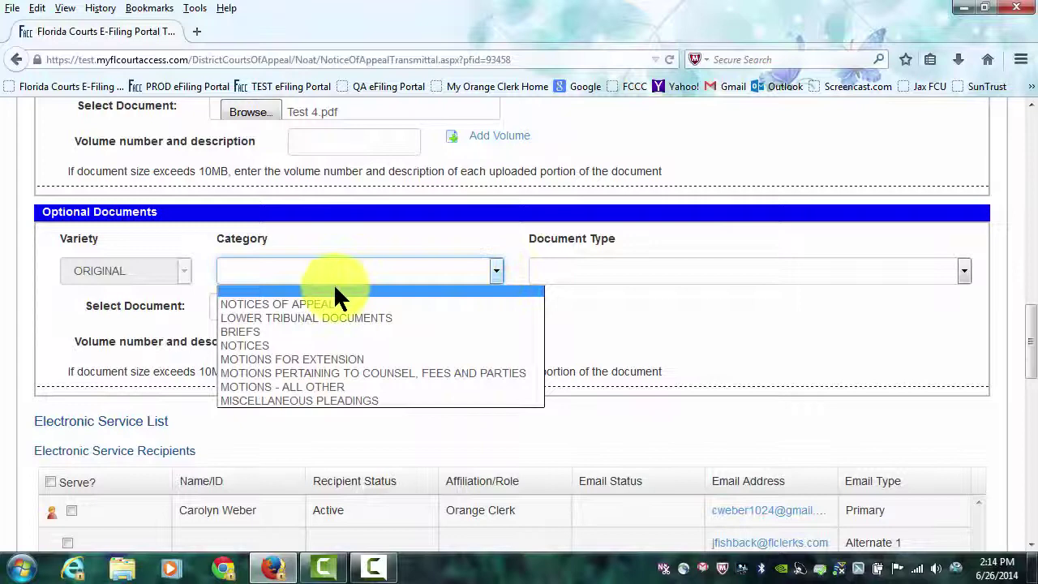
{"action": "left_click", "coordinate": [312, 317]}
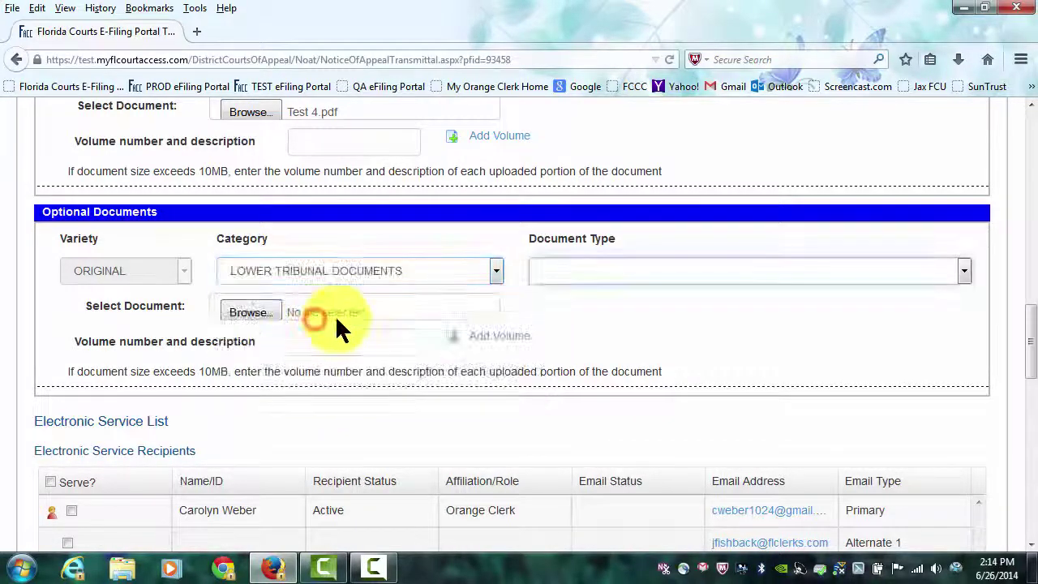
{"action": "left_click", "coordinate": [875, 272]}
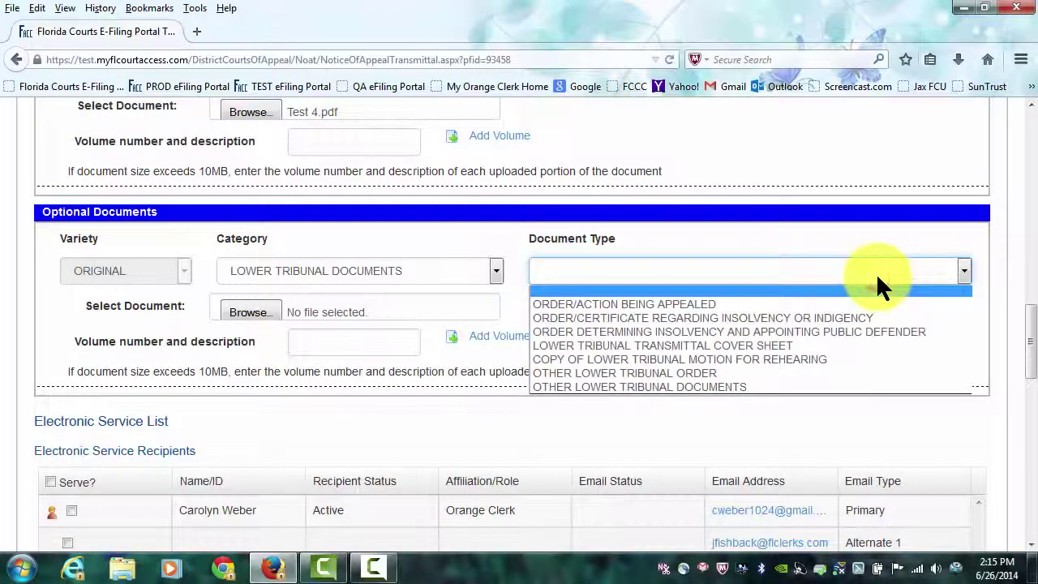
{"action": "left_click", "coordinate": [775, 312]}
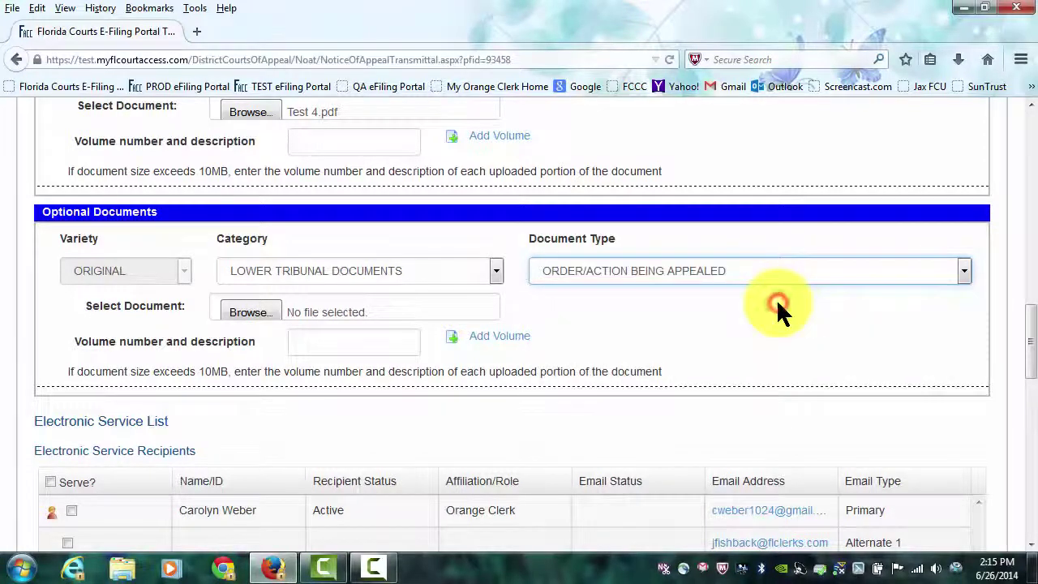
{"action": "left_click", "coordinate": [270, 308]}
{"action": "left_click_drag", "start_coordinate": [451, 174], "coordinate": [446, 237]}
{"action": "left_click", "coordinate": [195, 219]}
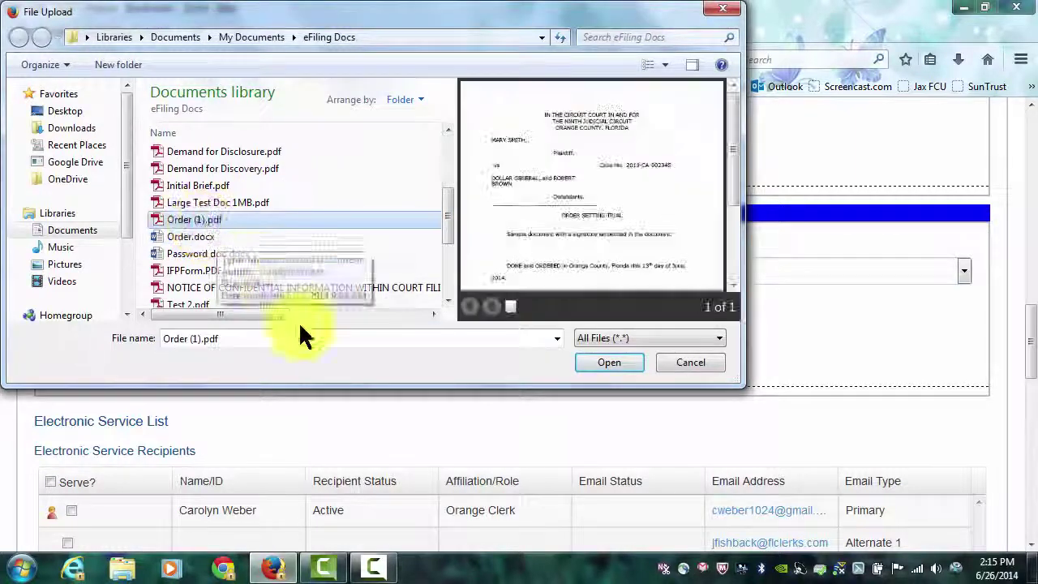
{"action": "left_click", "coordinate": [594, 361]}
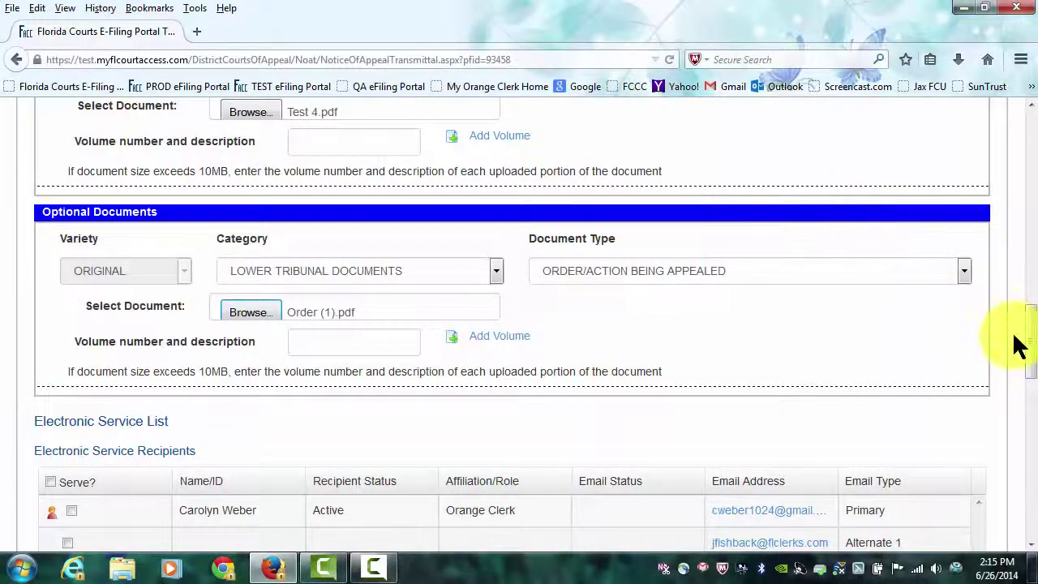
Bring up the Add Other Attorney/Interested Party form under Other Attorneys/Interested Parties.
{"action": "left_click_drag", "start_coordinate": [1033, 348], "coordinate": [1032, 395]}
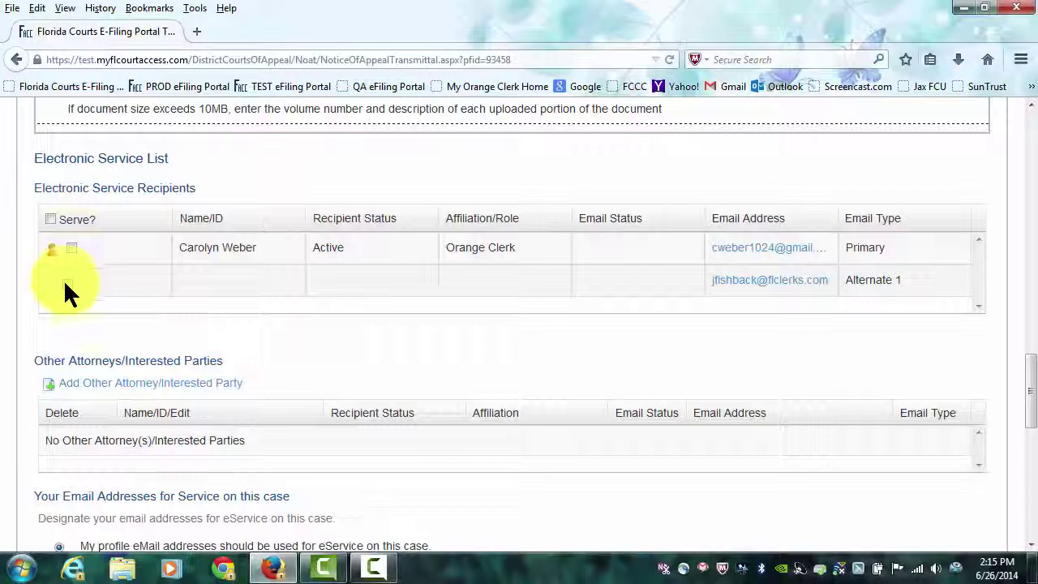
{"action": "scroll", "coordinate": [209, 332], "scroll_direction": "down", "scroll_amount": 2}
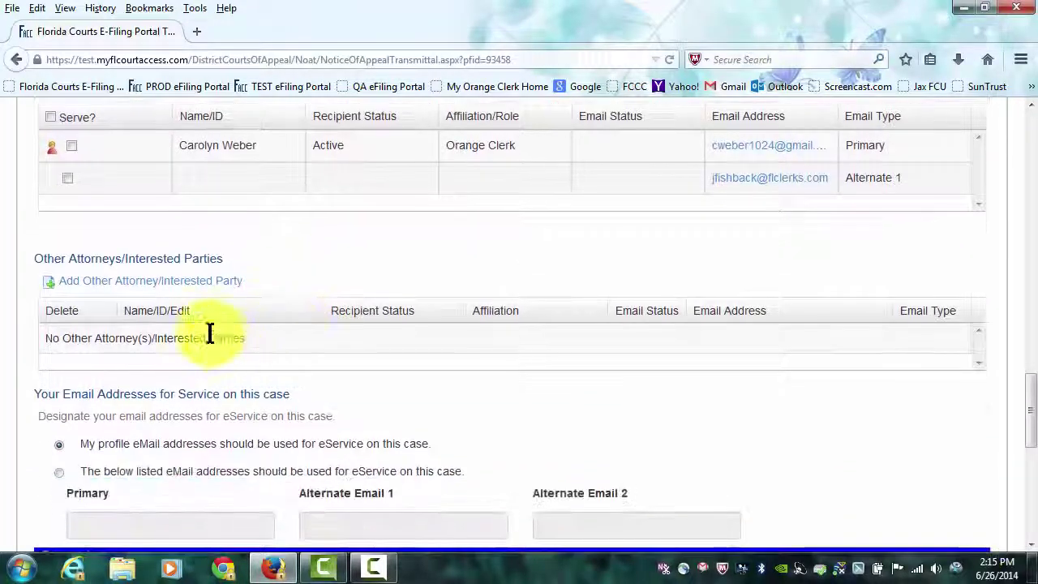
{"action": "left_click", "coordinate": [189, 281]}
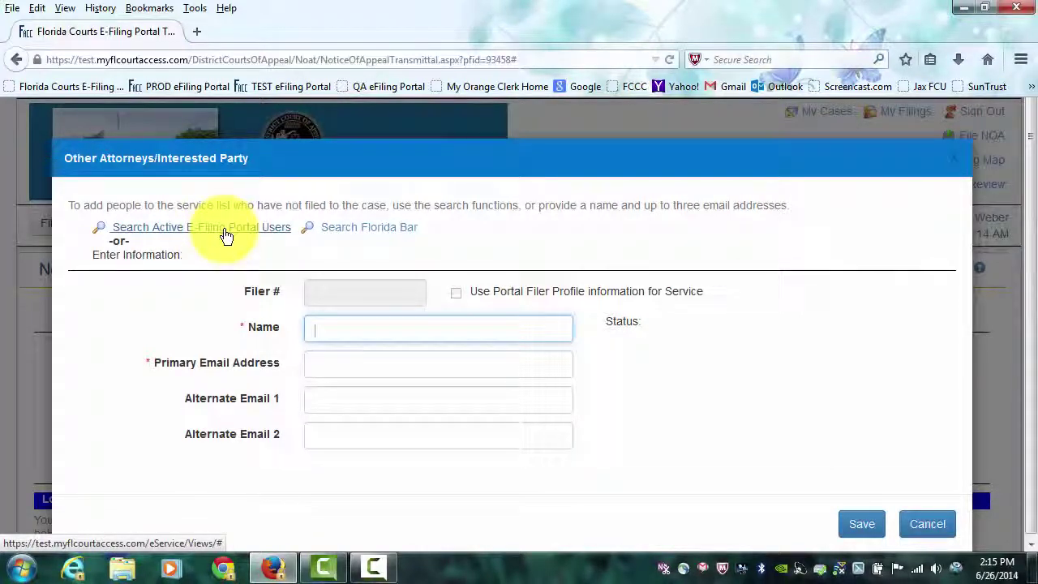
Search registered portal users by the attorney's last name, select the first match, and save them for service.
{"action": "left_click", "coordinate": [226, 233]}
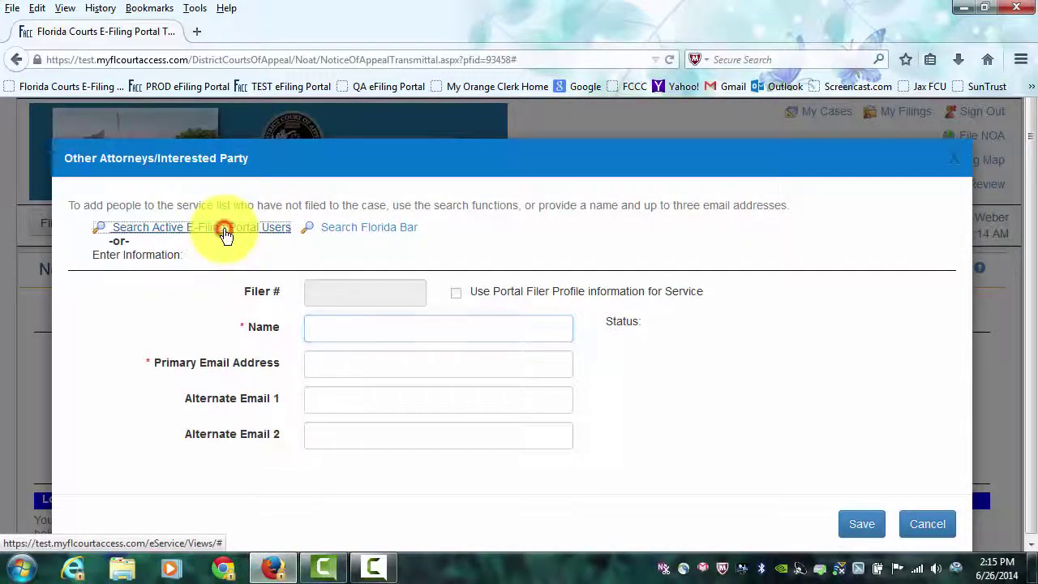
{"action": "type", "text": "hETRICK"}
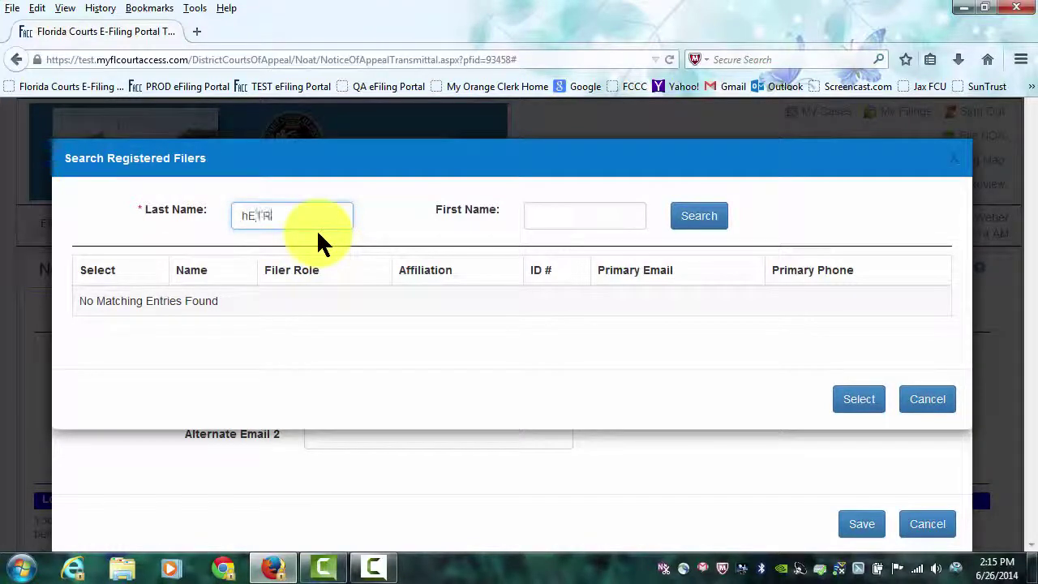
{"action": "left_click", "coordinate": [707, 218]}
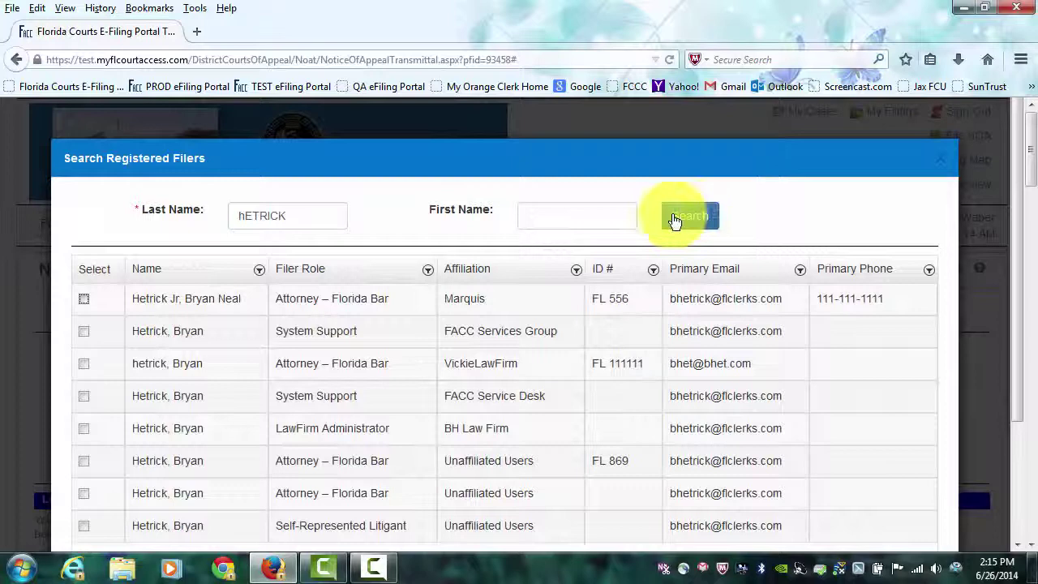
{"action": "left_click", "coordinate": [84, 300]}
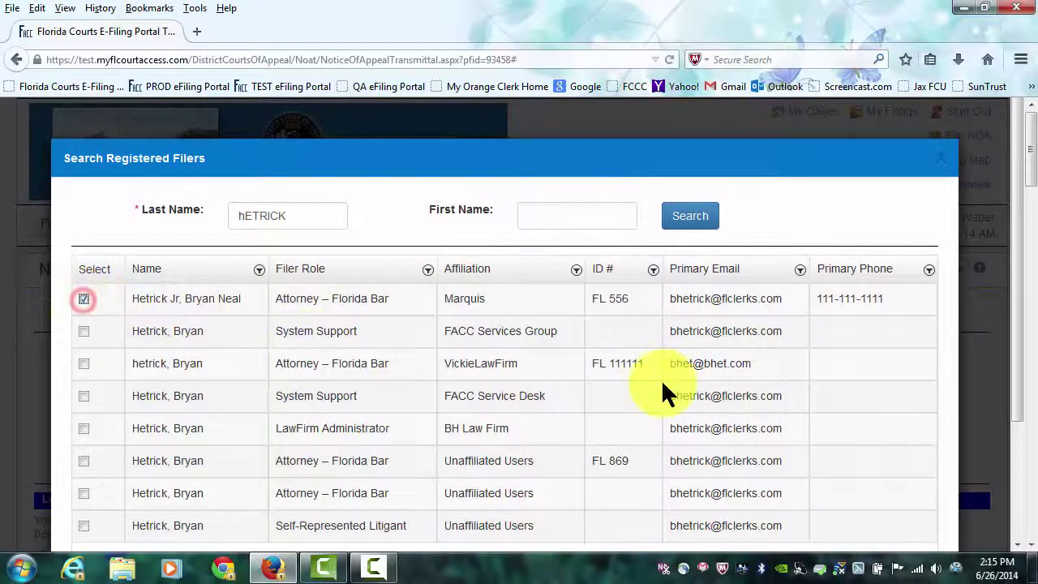
{"action": "scroll", "coordinate": [1019, 454], "scroll_direction": "down", "scroll_amount": 3}
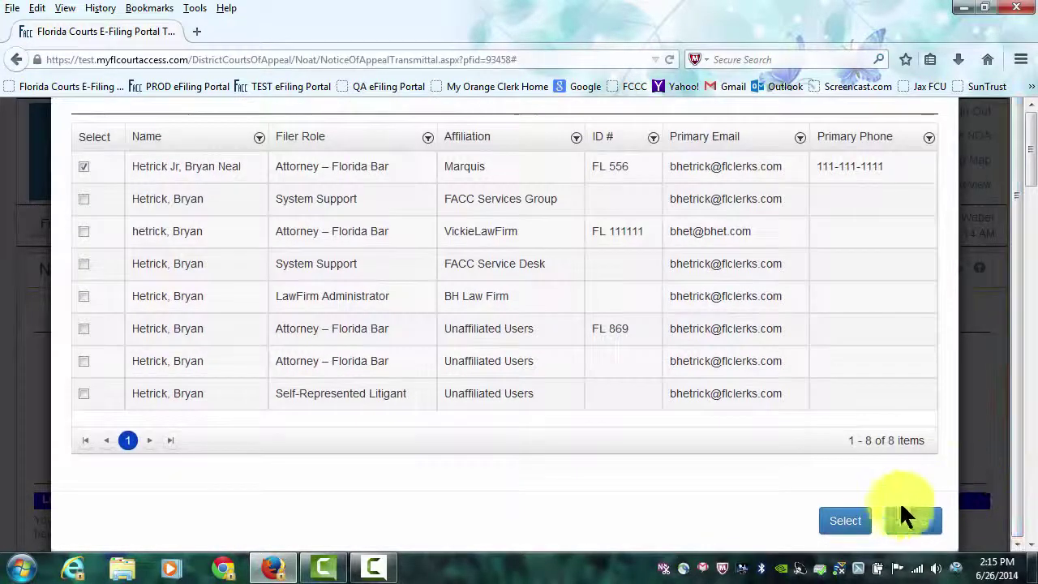
{"action": "left_click", "coordinate": [849, 524]}
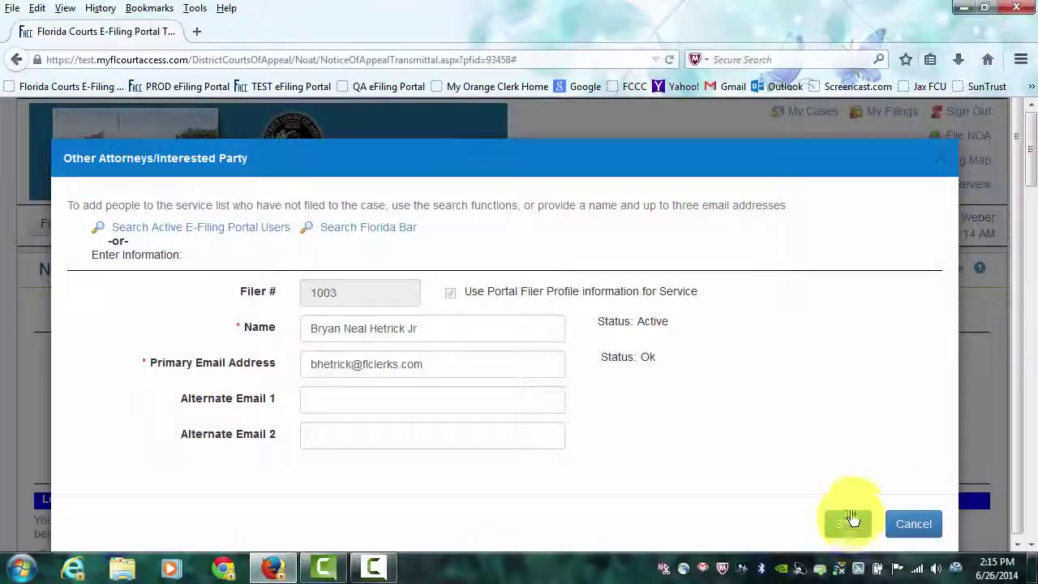
{"action": "left_click", "coordinate": [848, 525]}
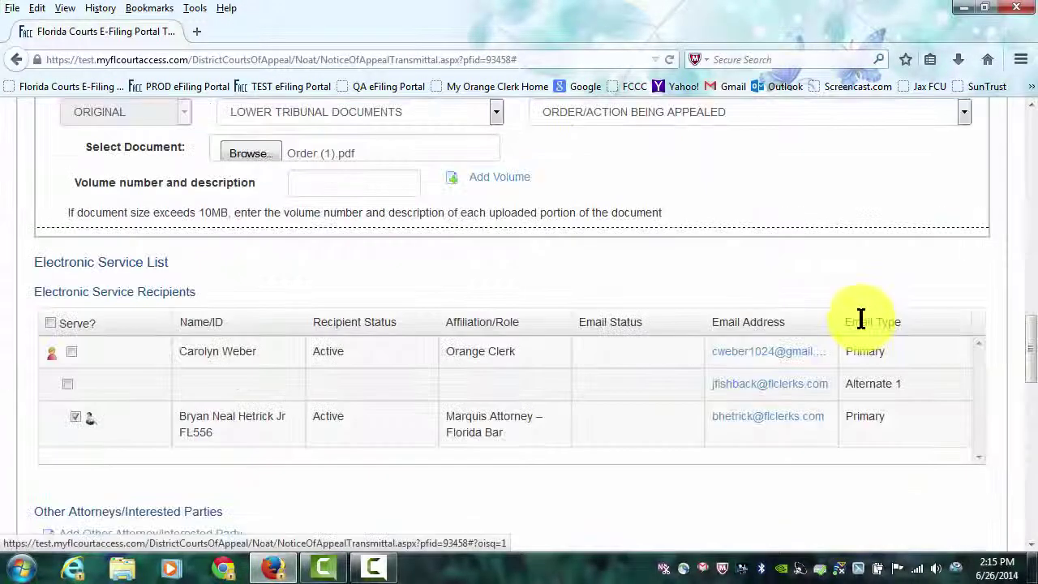
Indicate no appellate filing fee was tendered to the lower court and submit the notice of appeal.
{"action": "left_click", "coordinate": [1031, 344]}
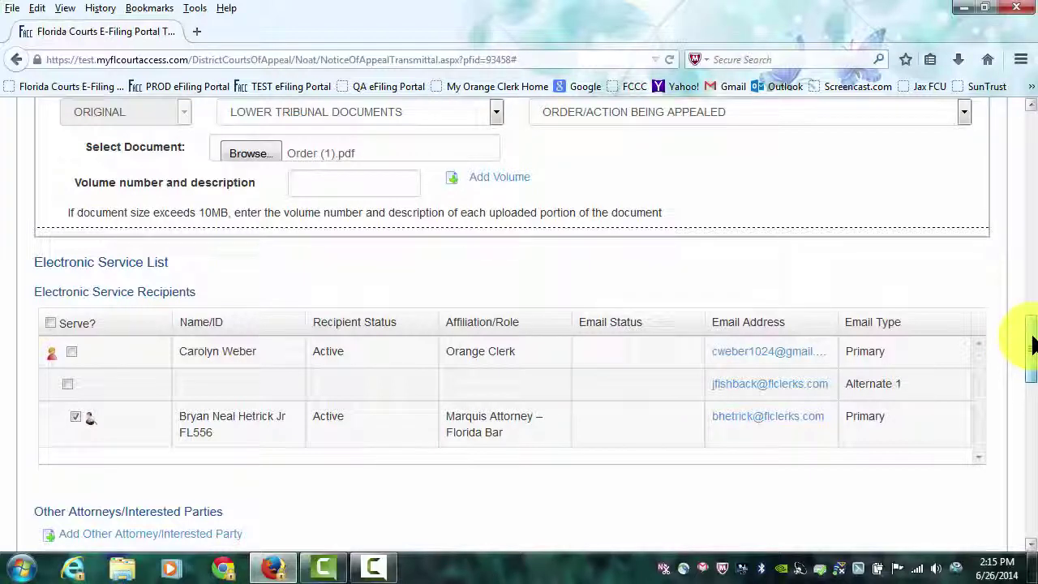
{"action": "left_click_drag", "start_coordinate": [1031, 344], "coordinate": [1033, 445]}
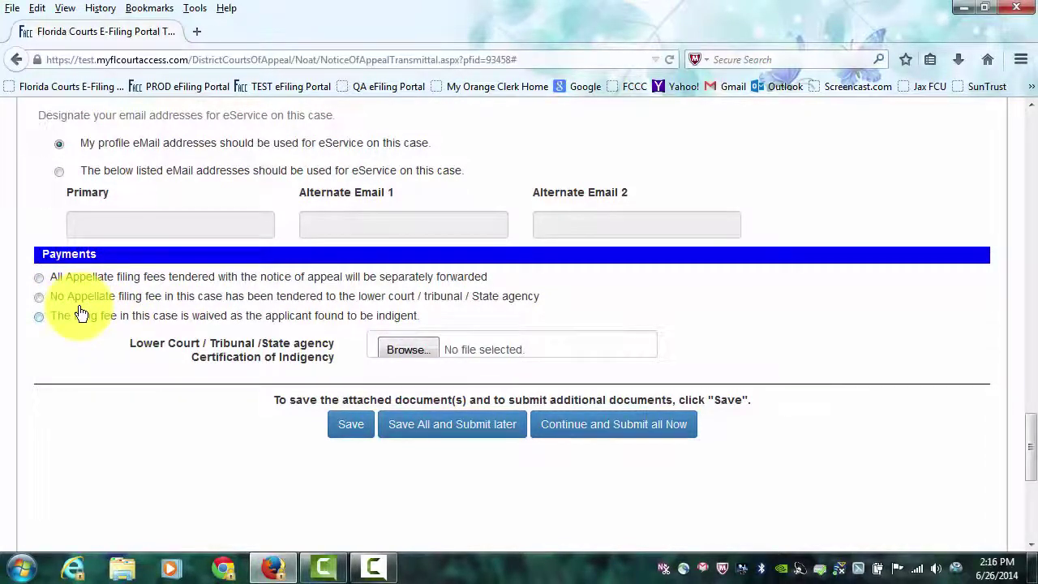
{"action": "left_click", "coordinate": [39, 296]}
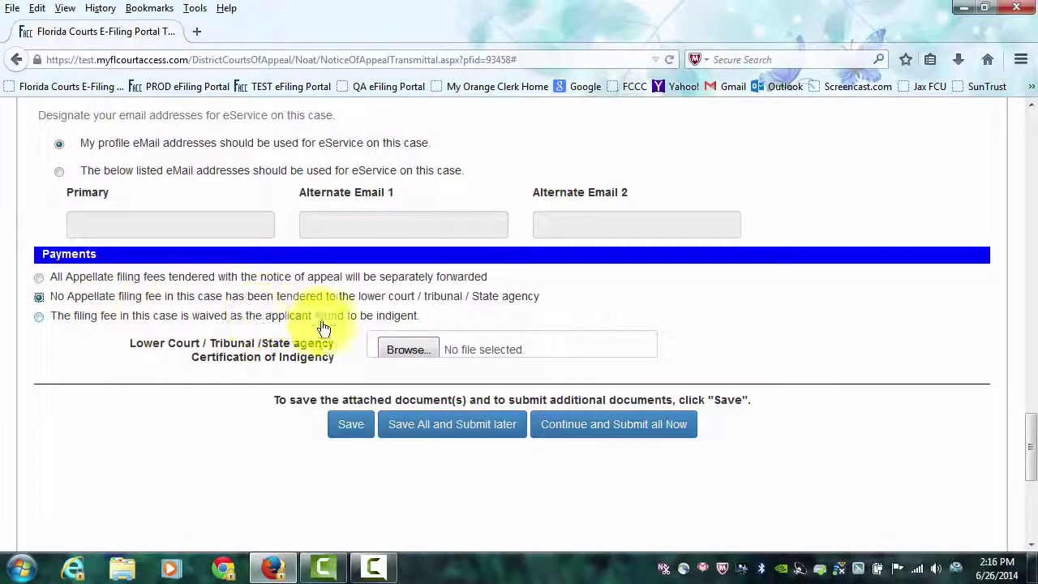
{"action": "scroll", "coordinate": [740, 327], "scroll_direction": "down", "scroll_amount": 3}
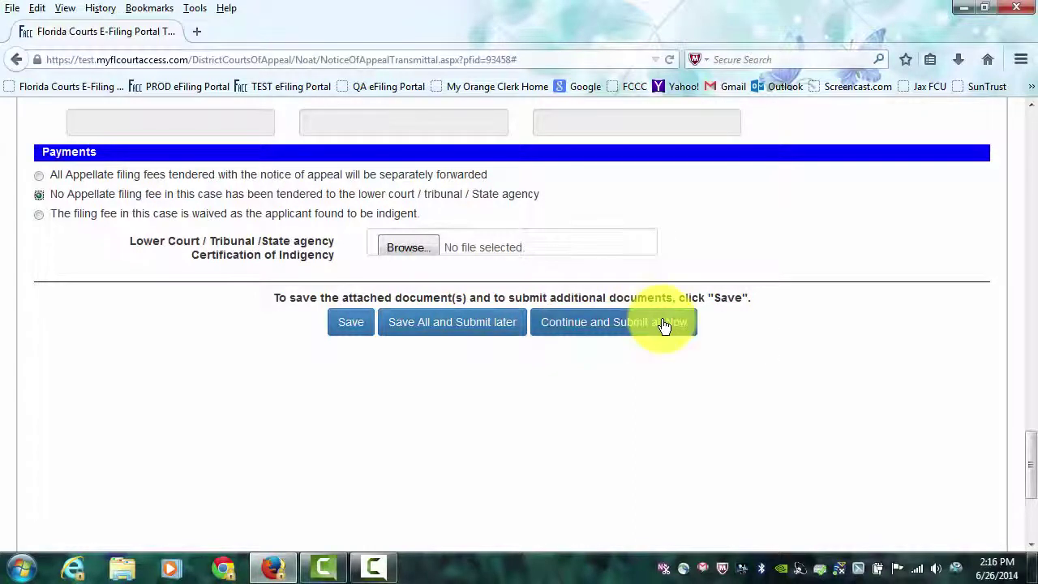
{"action": "left_click", "coordinate": [624, 324]}
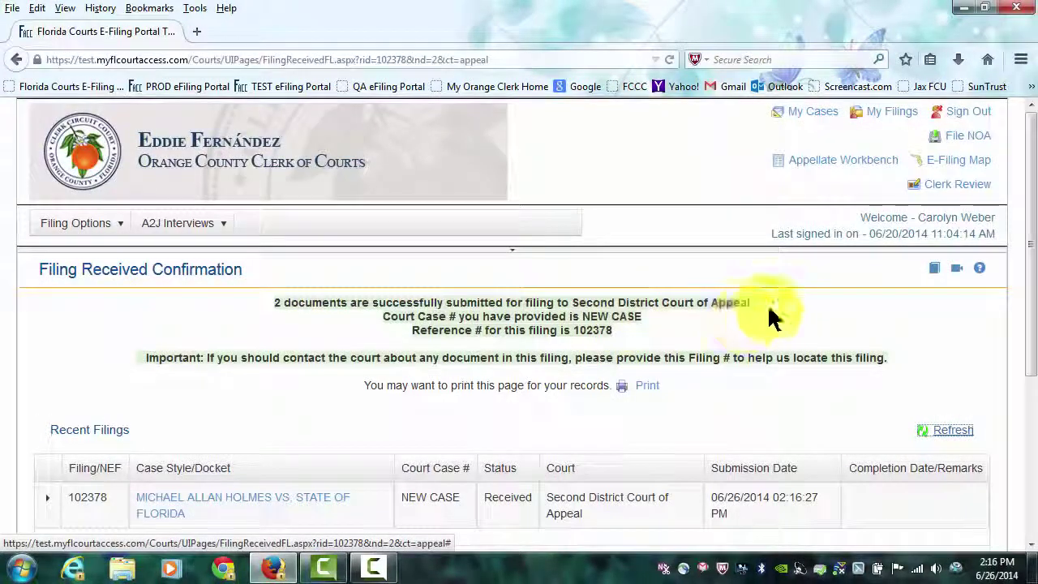
Refresh Recent Filings so the submitted appeal's status changes from Received to Validating Filing.
{"action": "left_click_drag", "start_coordinate": [1031, 254], "coordinate": [1031, 328]}
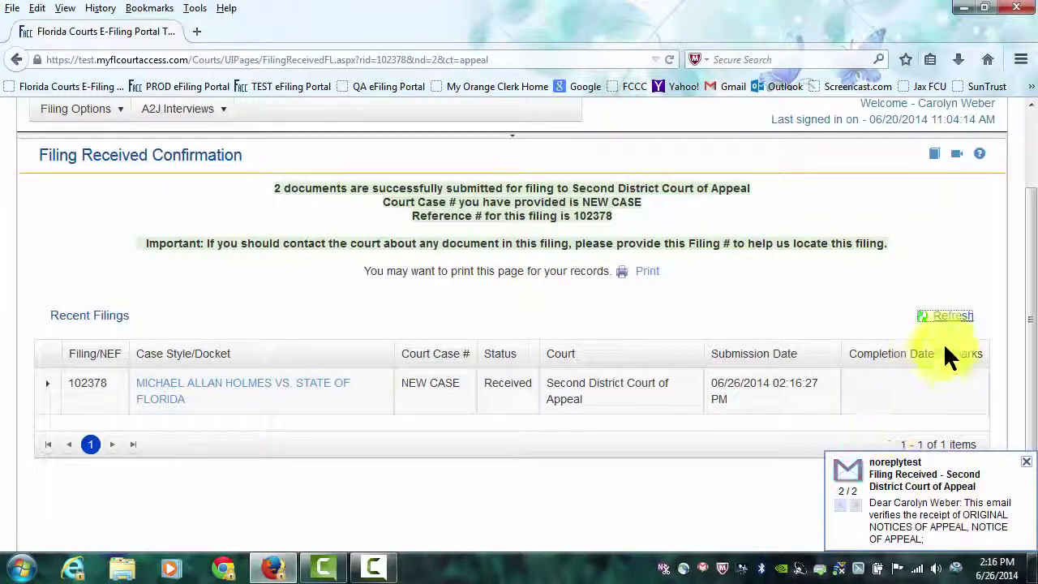
{"action": "left_click", "coordinate": [954, 317]}
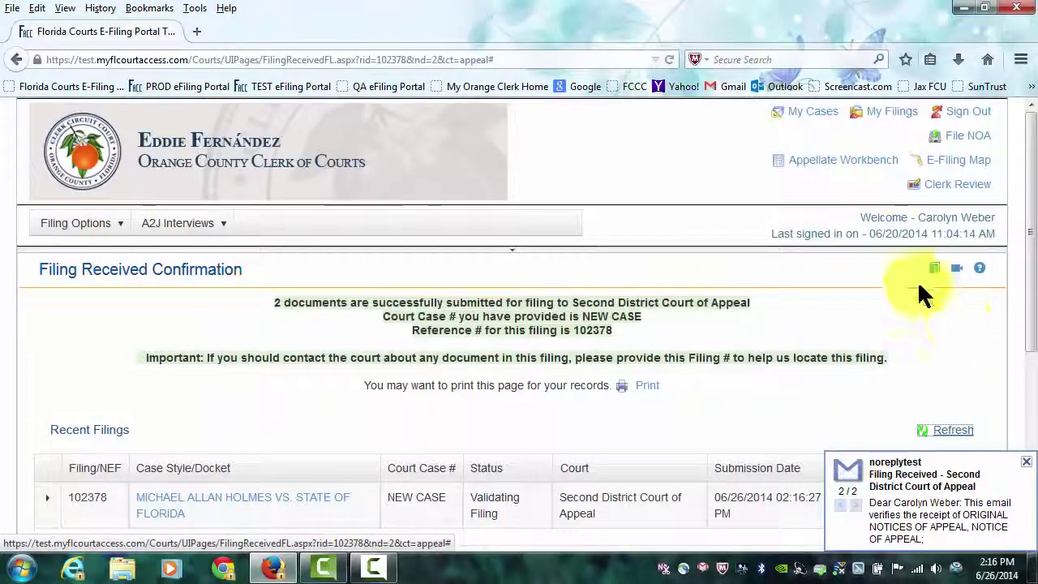
Check the Second District appeal shows as NEW CASE in My Filings and My Cases, then sign out.
{"action": "left_click", "coordinate": [890, 123]}
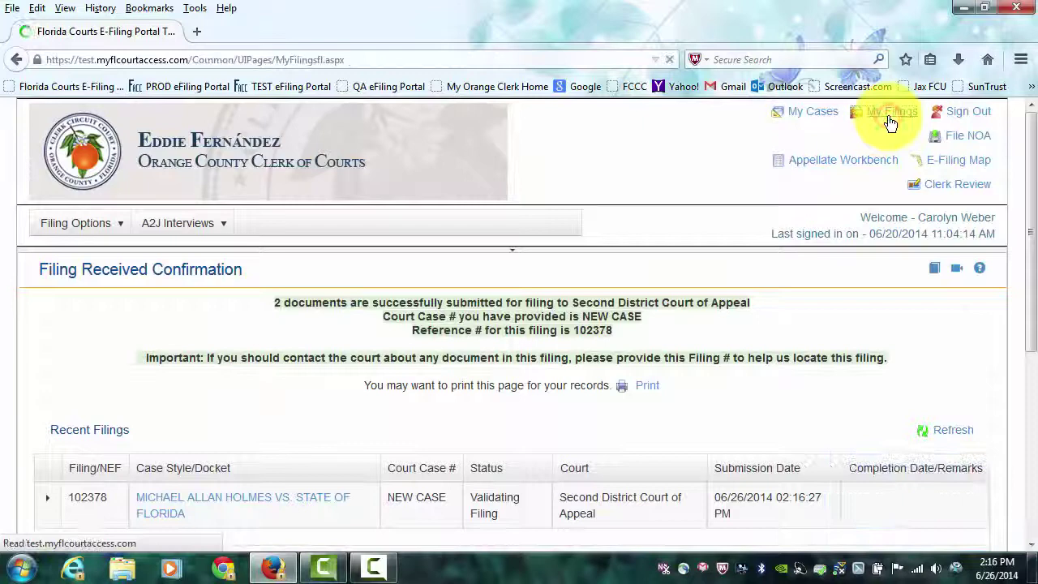
{"action": "scroll", "coordinate": [890, 133], "scroll_direction": "down", "scroll_amount": 4}
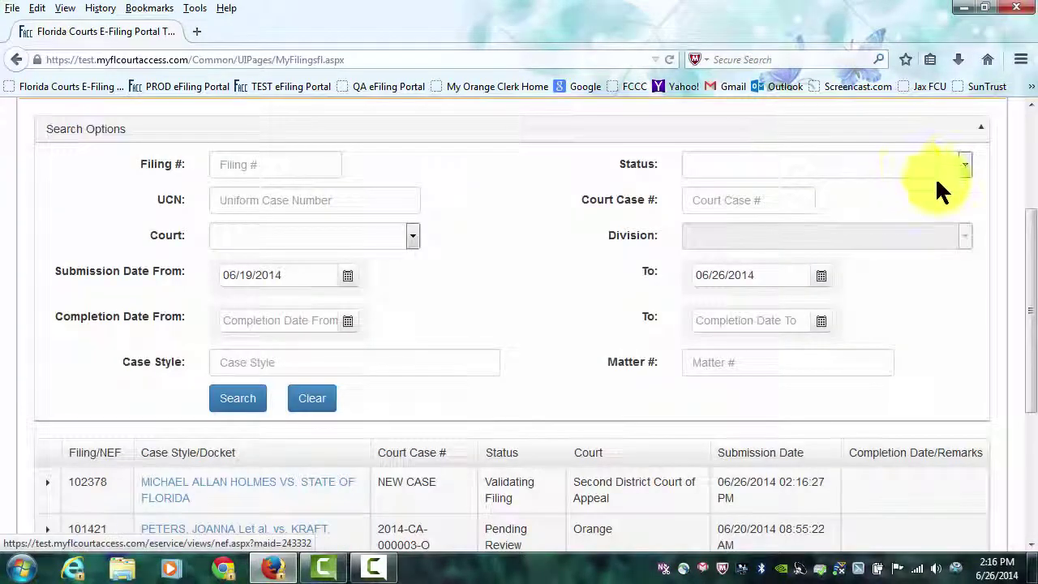
{"action": "scroll", "coordinate": [934, 180], "scroll_direction": "down", "scroll_amount": 2}
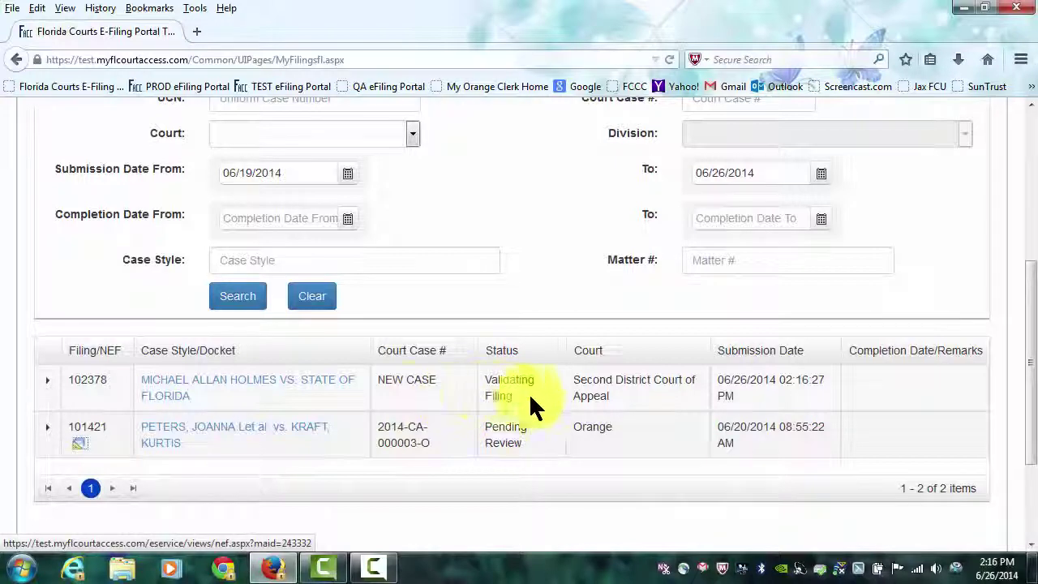
{"action": "scroll", "coordinate": [947, 333], "scroll_direction": "up", "scroll_amount": 2}
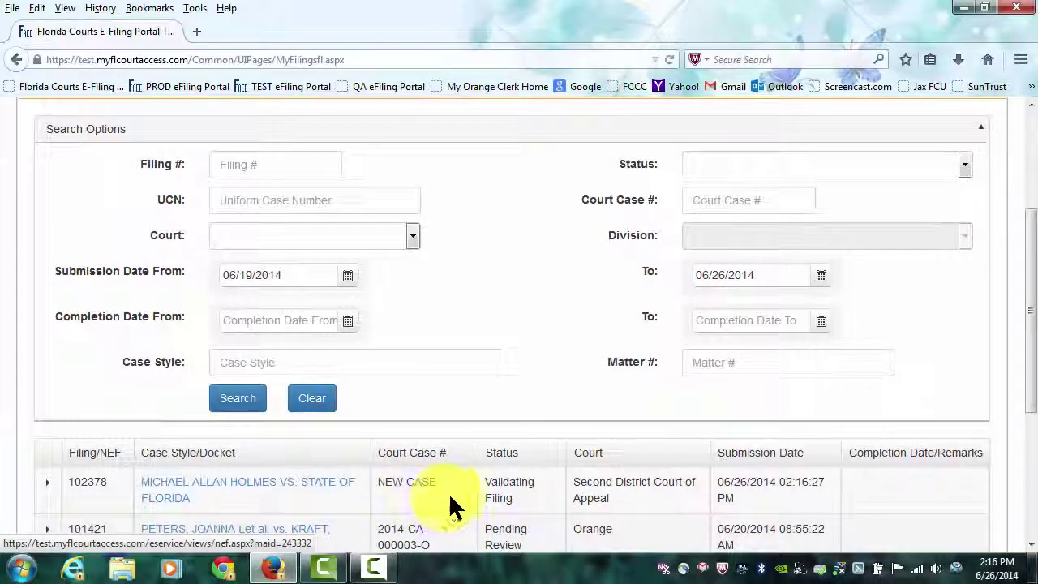
{"action": "scroll", "coordinate": [815, 446], "scroll_direction": "up", "scroll_amount": 1}
{"action": "scroll", "coordinate": [811, 437], "scroll_direction": "up", "scroll_amount": 3}
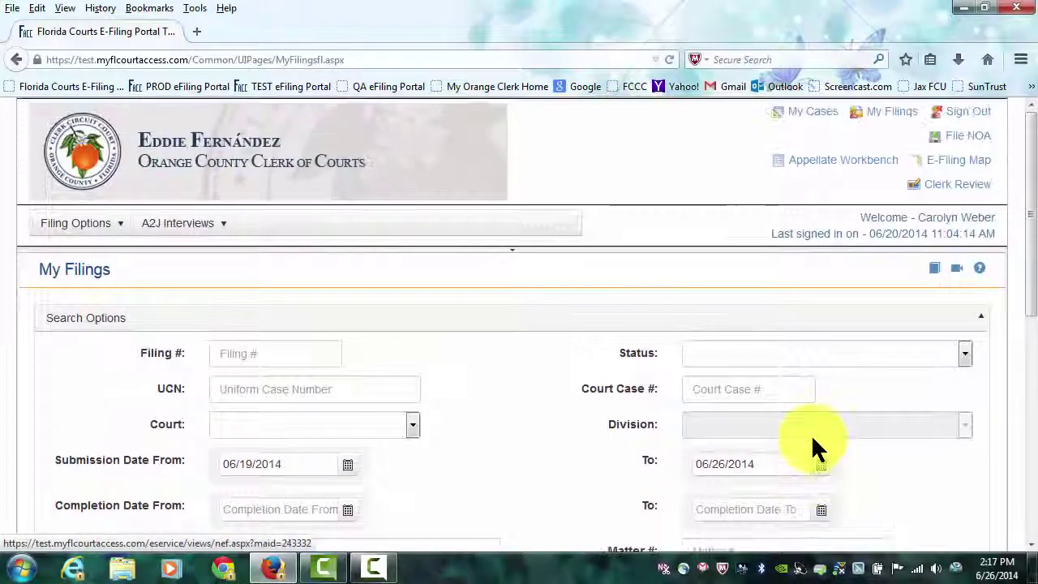
{"action": "left_click", "coordinate": [809, 118]}
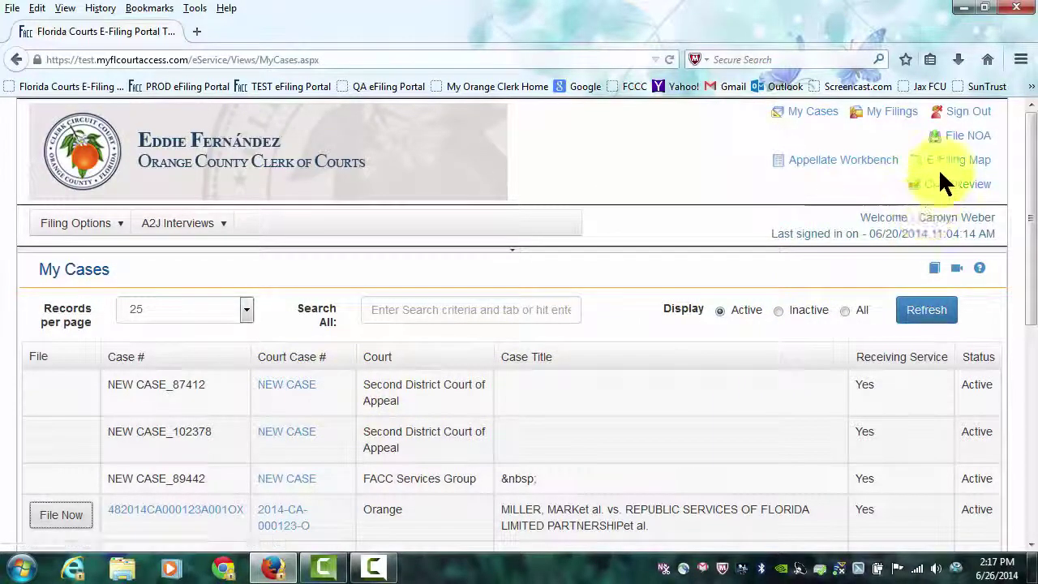
{"action": "left_click", "coordinate": [962, 116]}
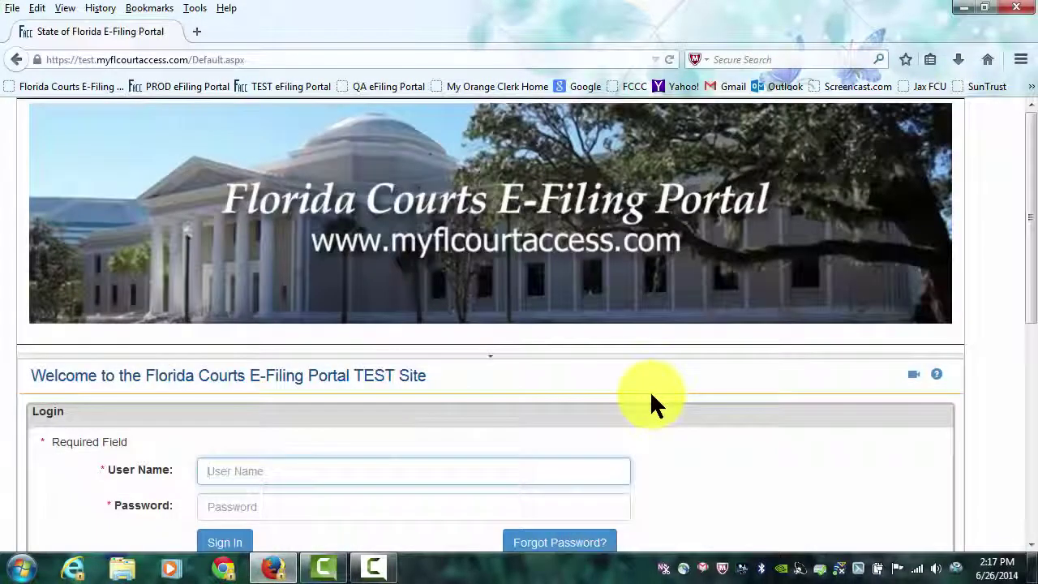